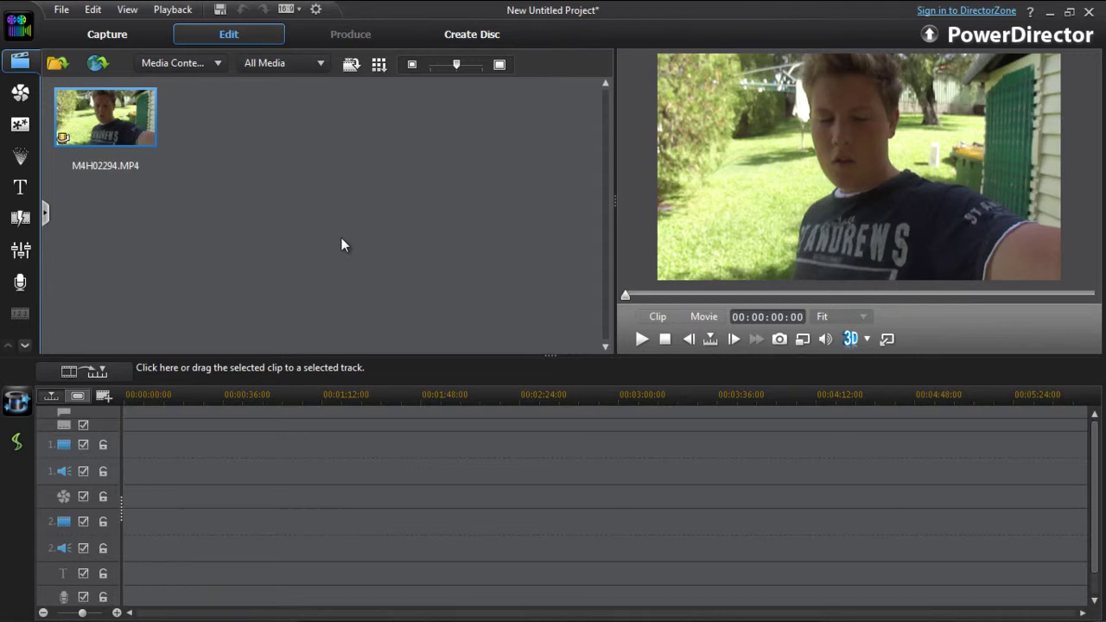
# - Finish importing M4H02294.MP4 into the media library and preview it to its end
pyautogui.moveTo(497, 616)
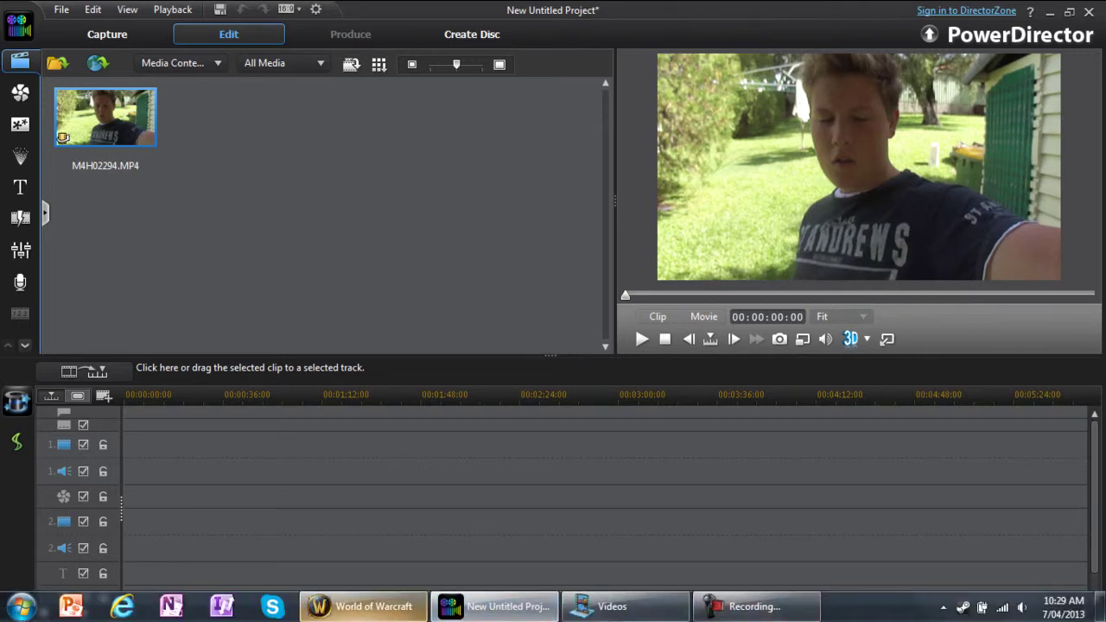
# - Put M4H02294.MP4 on video track 1 and play the movie to the gunshot near 00:00:48
pyautogui.moveTo(121, 121); pyautogui.dragTo(124, 444)
pyautogui.moveTo(321, 395); pyautogui.dragTo(845, 394)
pyautogui.click(643, 339)
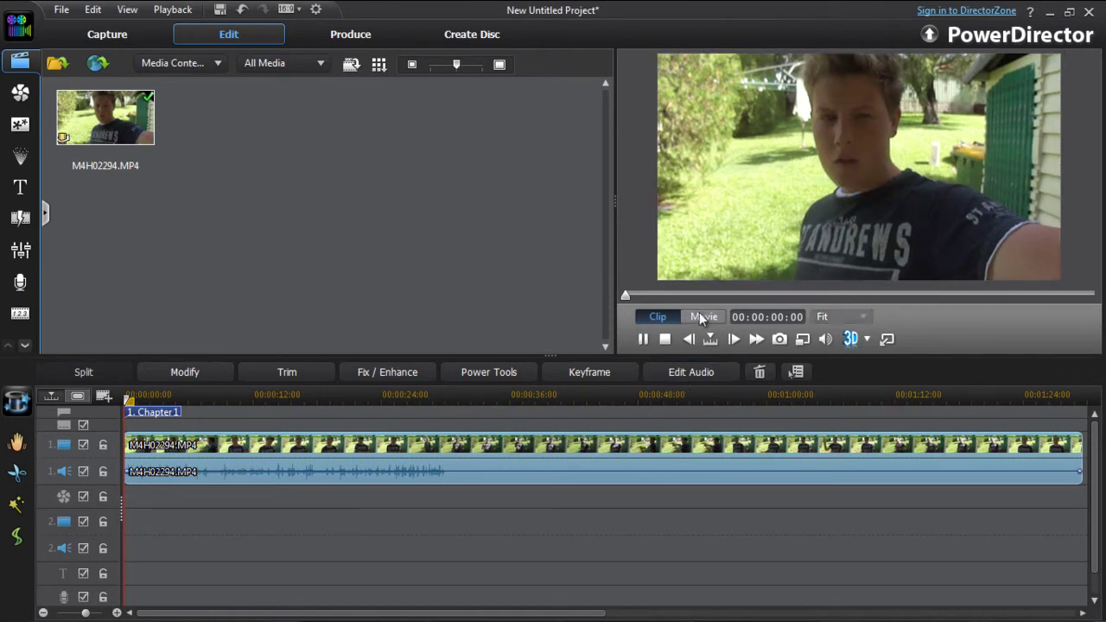
pyautogui.click(701, 317)
pyautogui.click(643, 339)
pyautogui.moveTo(678, 292); pyautogui.dragTo(860, 295)
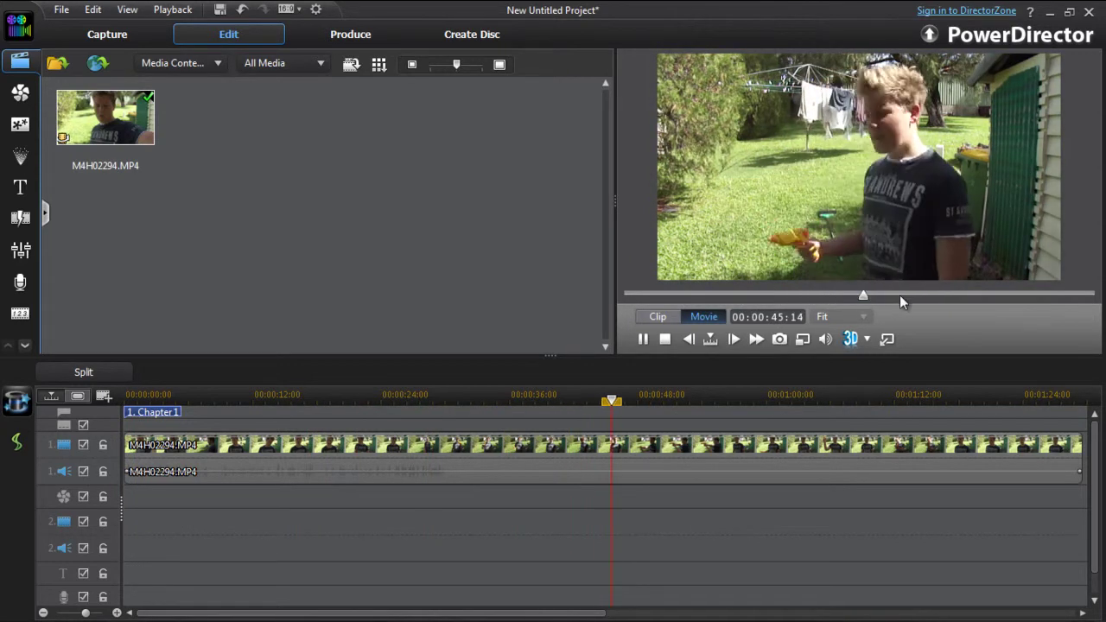
pyautogui.click(643, 340)
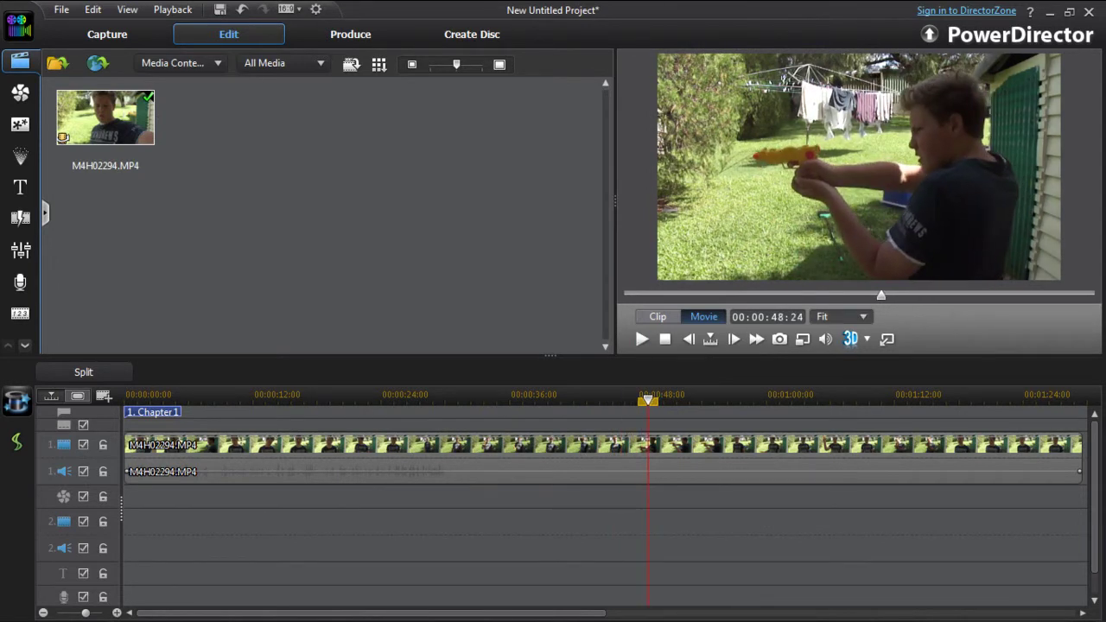
# - In Explorer, go to Documents > effects > 11. Muzzle_Flashes and its inner folder
pyautogui.click(611, 607)
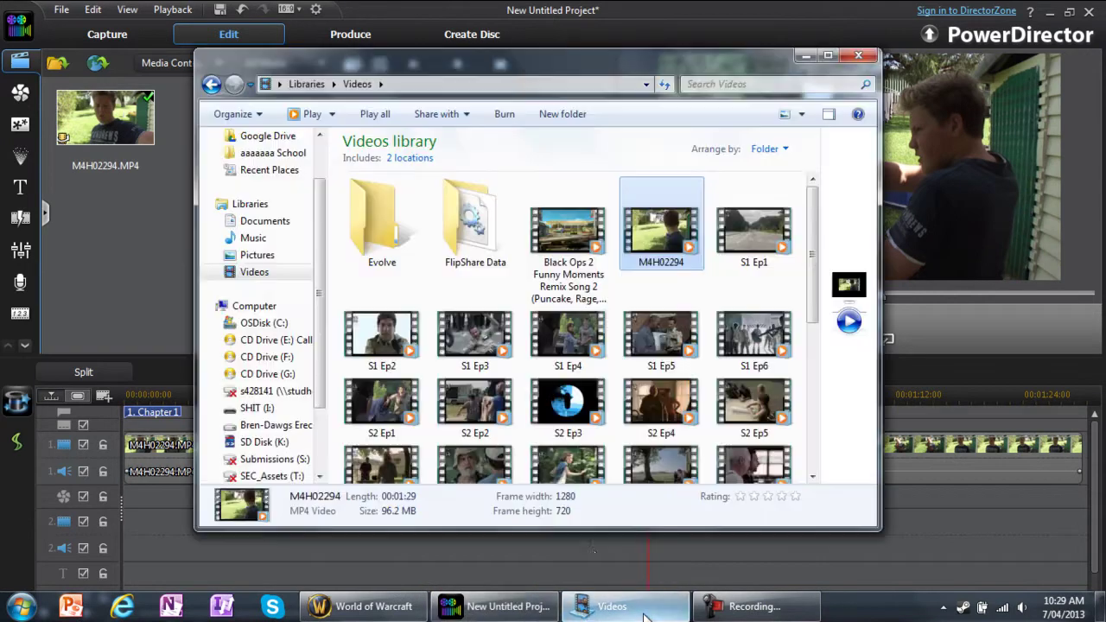
pyautogui.click(290, 253)
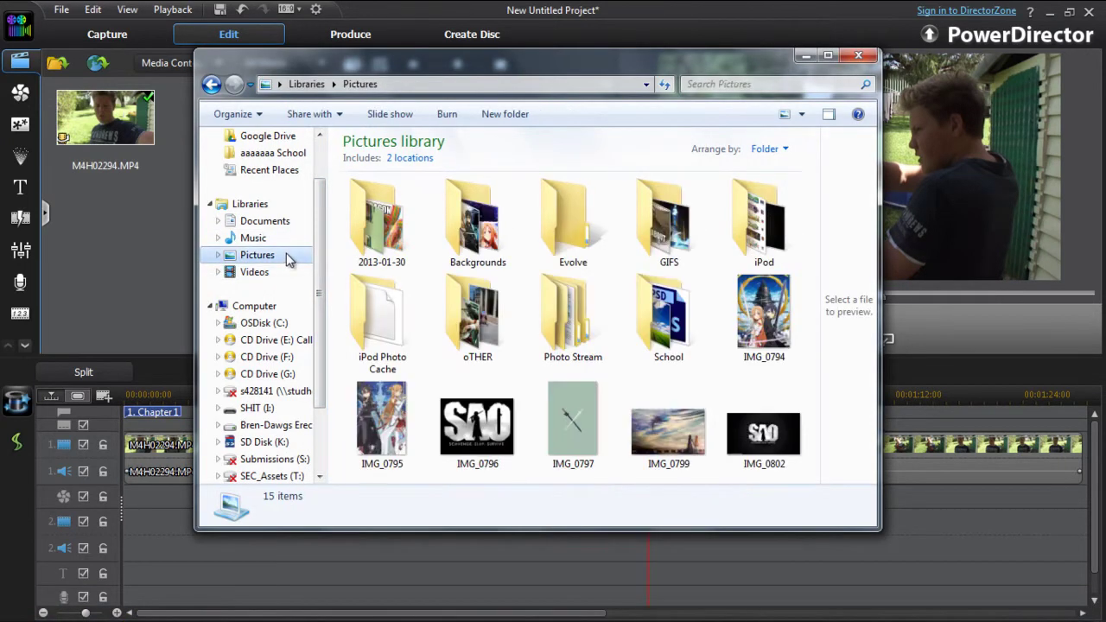
pyautogui.click(288, 241)
pyautogui.click(289, 223)
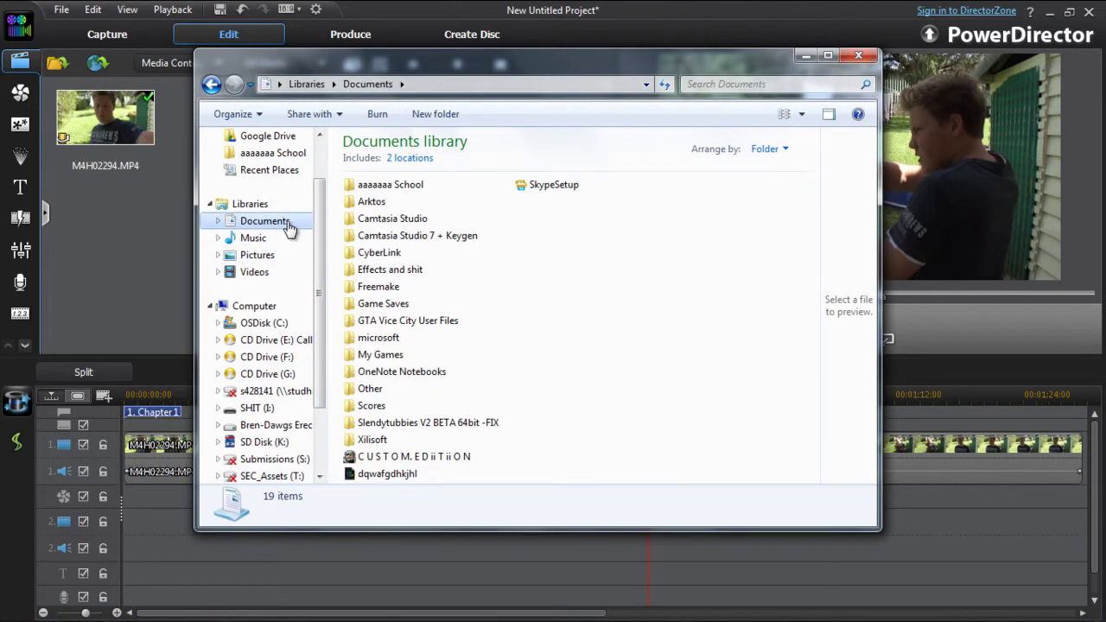
pyautogui.doubleClick(389, 269)
pyautogui.moveTo(467, 57); pyautogui.dragTo(618, 45)
pyautogui.doubleClick(579, 175)
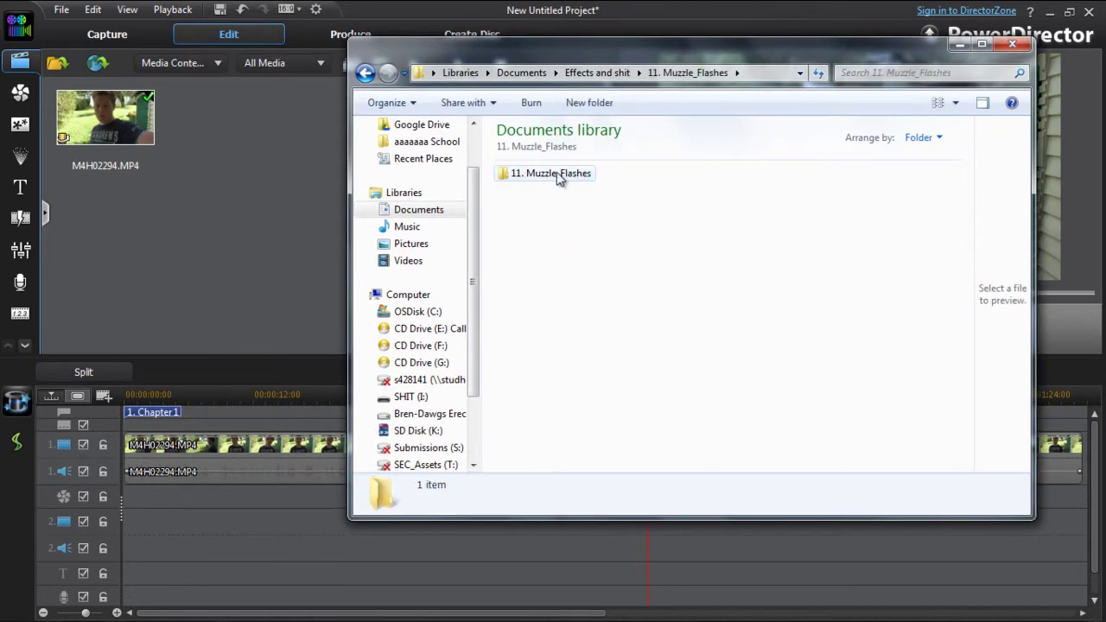
pyautogui.doubleClick(559, 175)
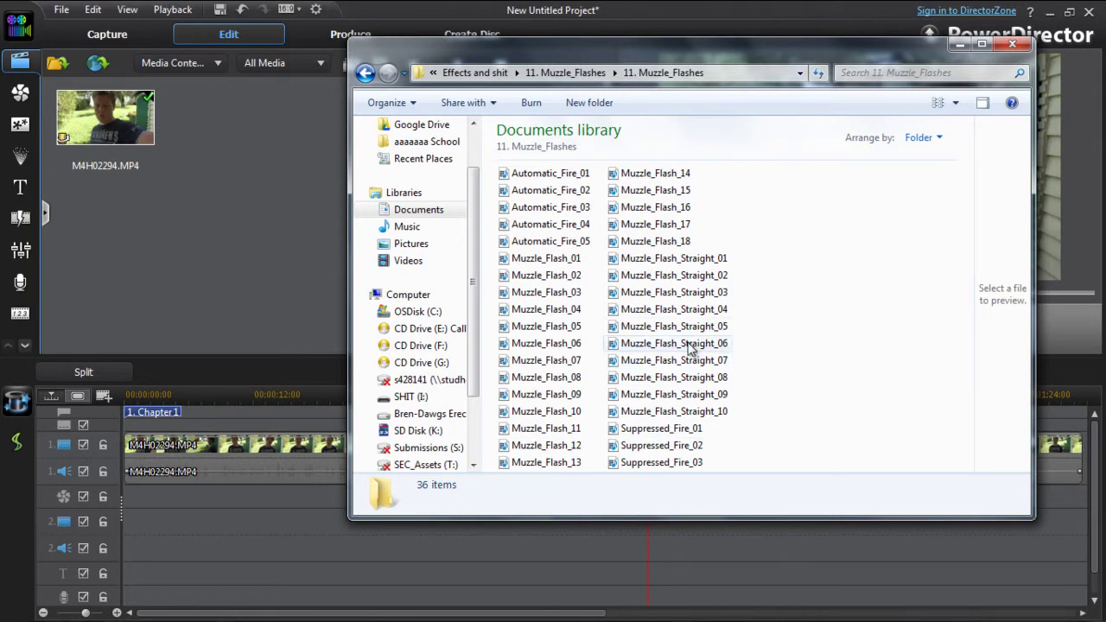
# - Preview Muzzle_Flash_17, then drag it into the PowerDirector media library
pyautogui.click(642, 230)
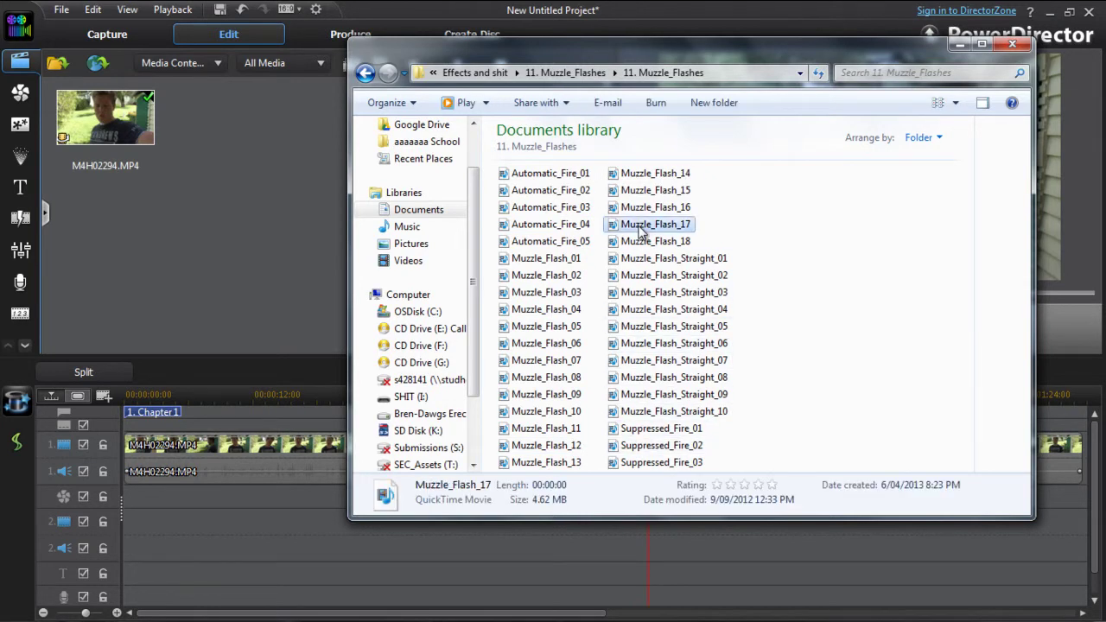
pyautogui.moveTo(977, 266); pyautogui.dragTo(739, 261)
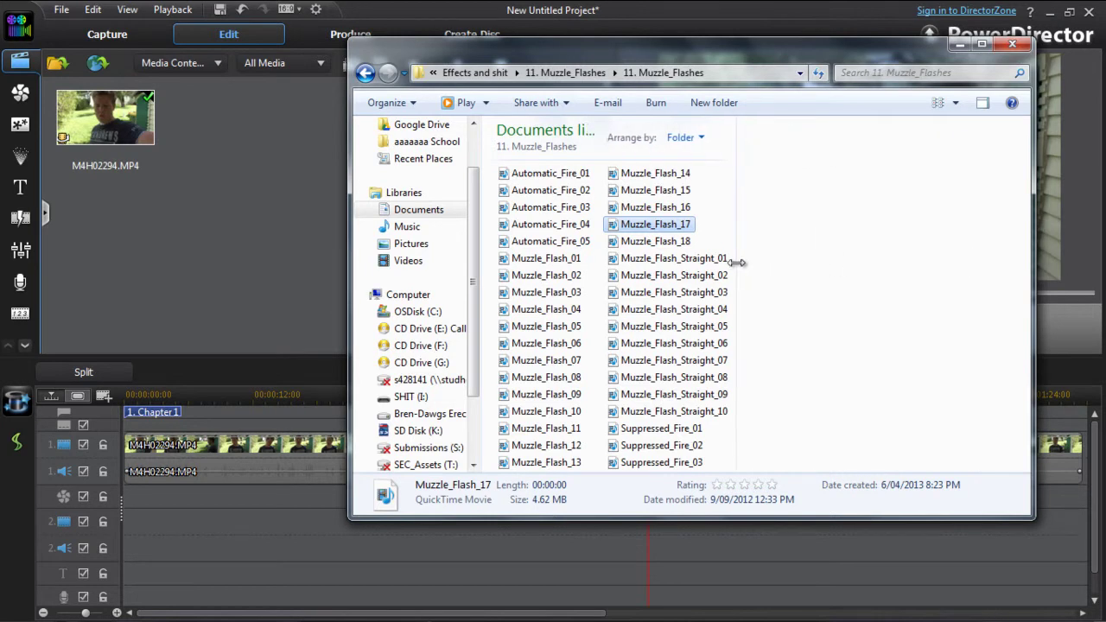
pyautogui.doubleClick(668, 226)
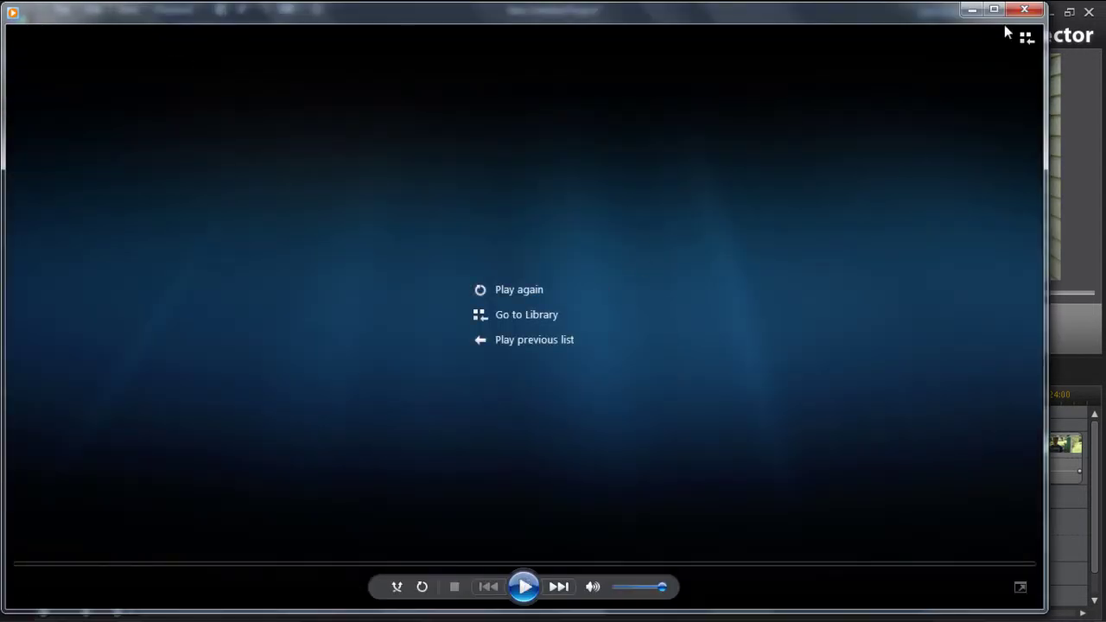
pyautogui.click(1043, 10)
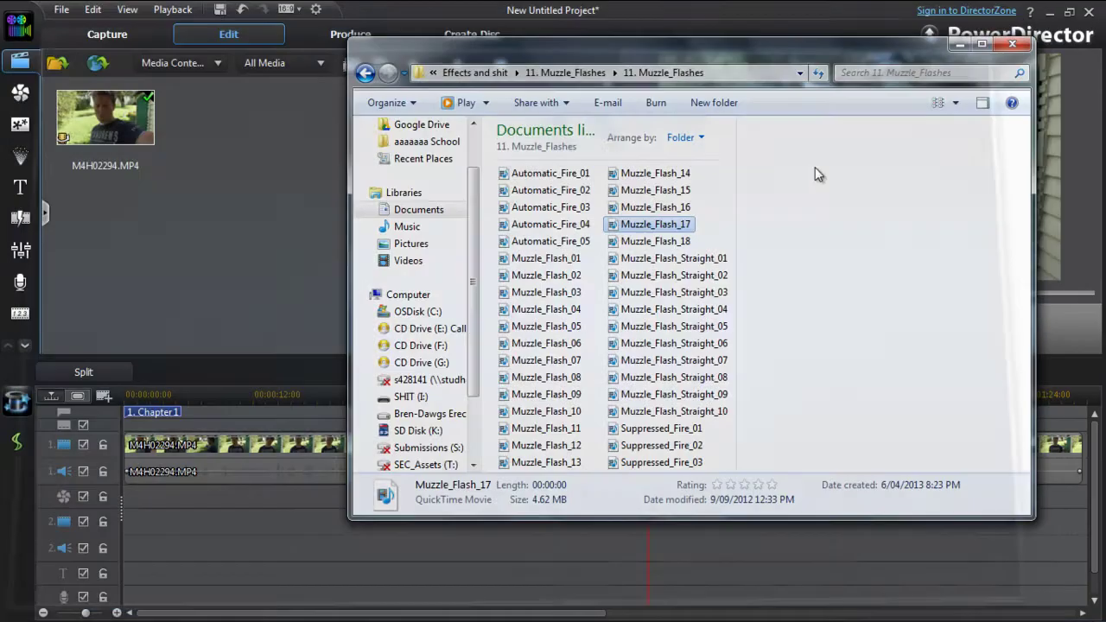
pyautogui.doubleClick(691, 226)
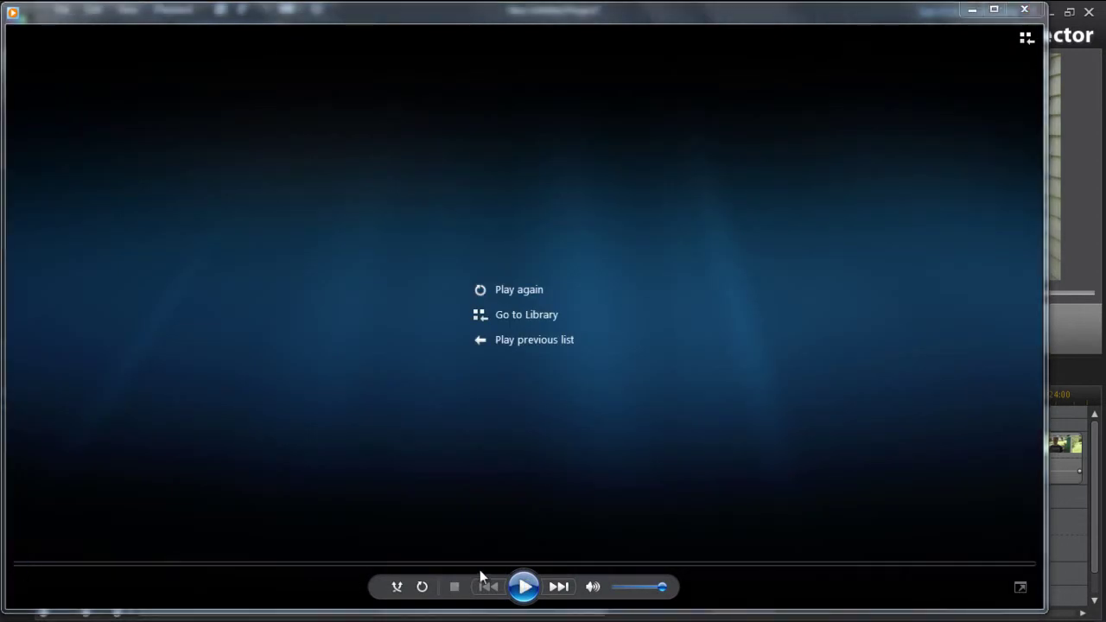
pyautogui.click(524, 587)
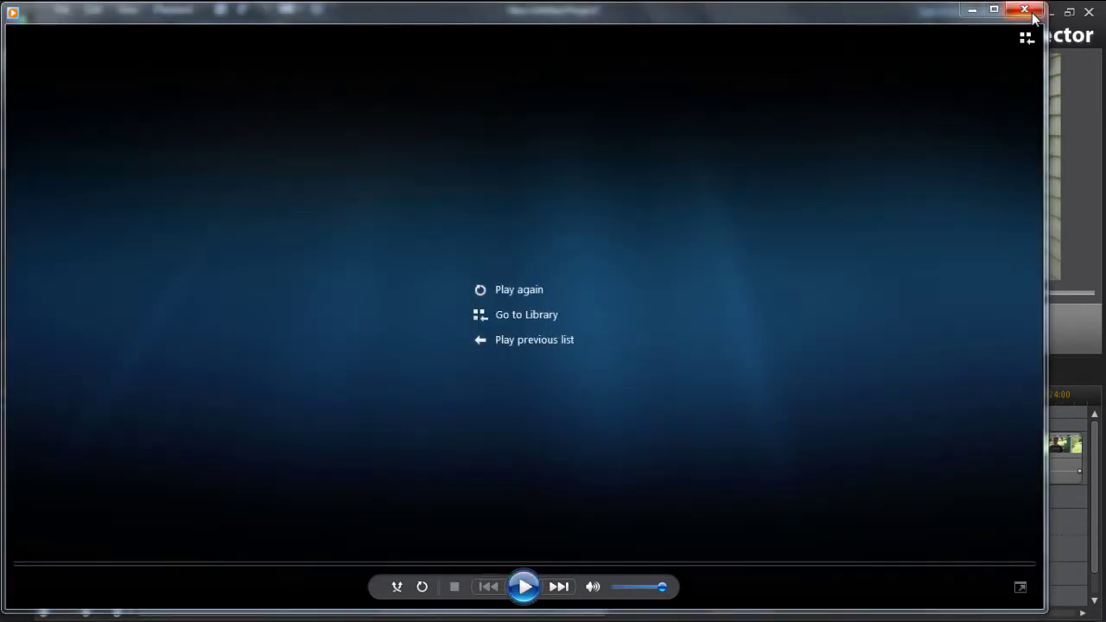
pyautogui.click(1025, 10)
pyautogui.moveTo(665, 225); pyautogui.dragTo(199, 128)
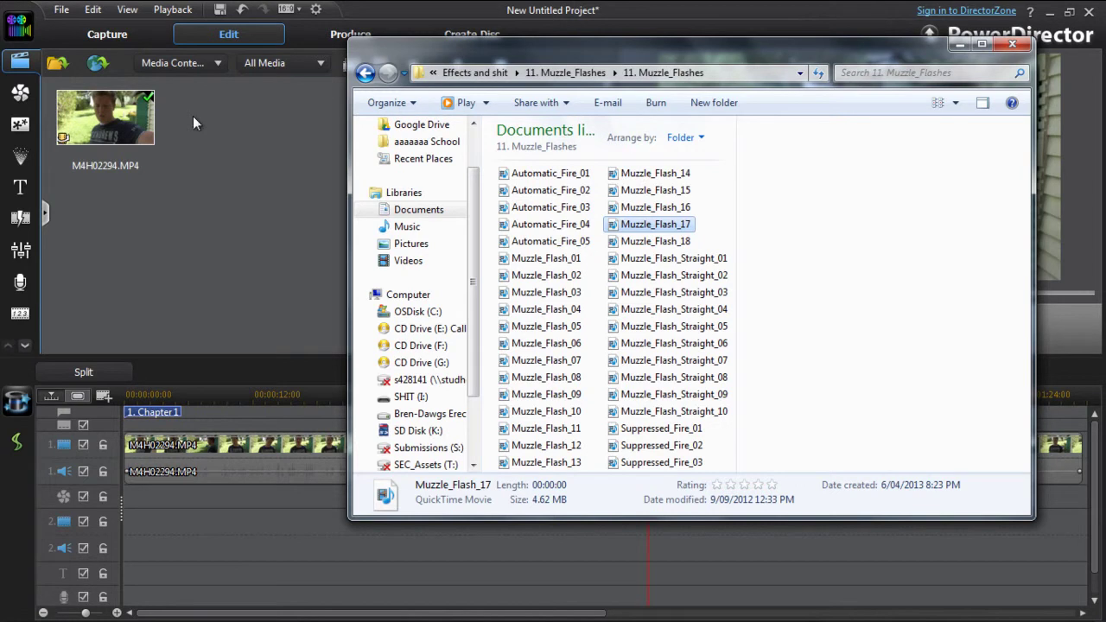
pyautogui.click(566, 73)
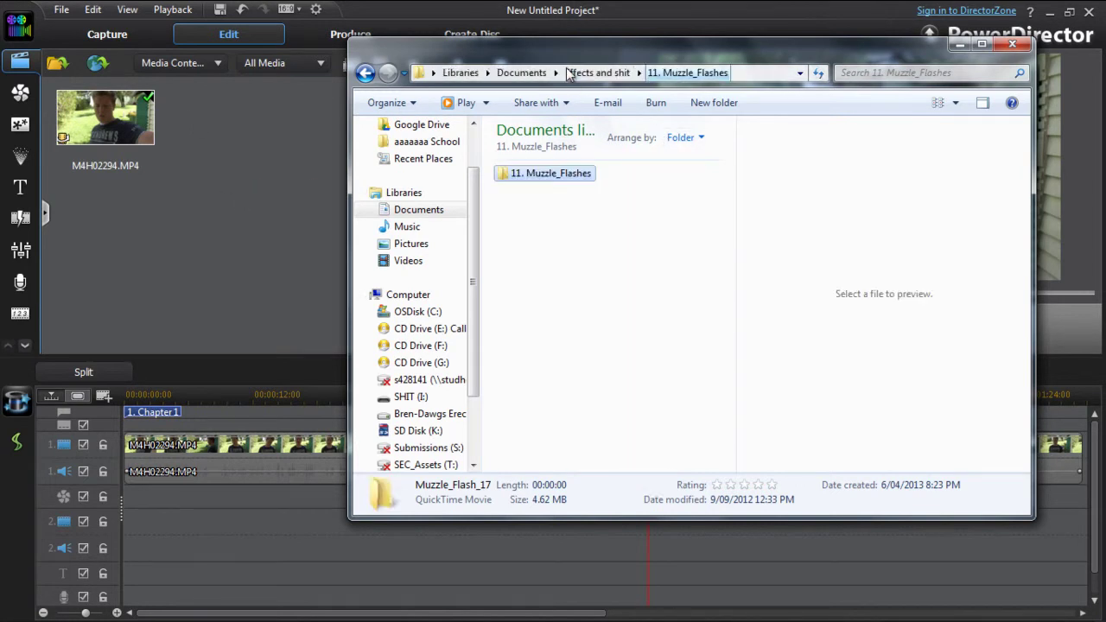
# - Open effects > Guns sounds > Pistols and play the CZ75, M1911, G18, Python and Desert Eagle sounds
pyautogui.click(601, 74)
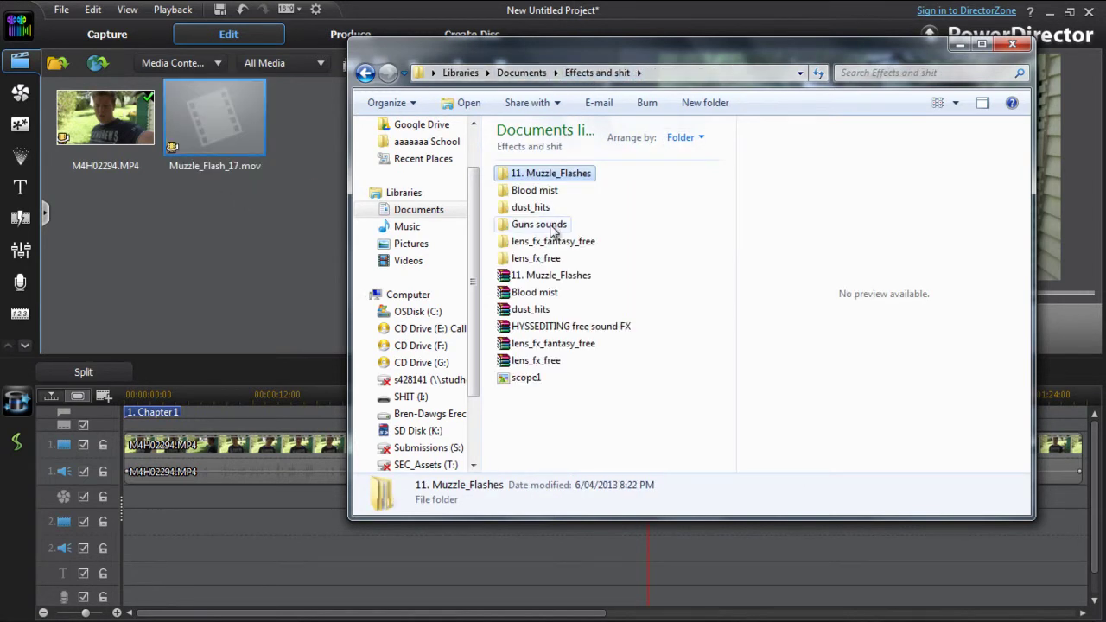
pyautogui.doubleClick(529, 226)
pyautogui.doubleClick(524, 190)
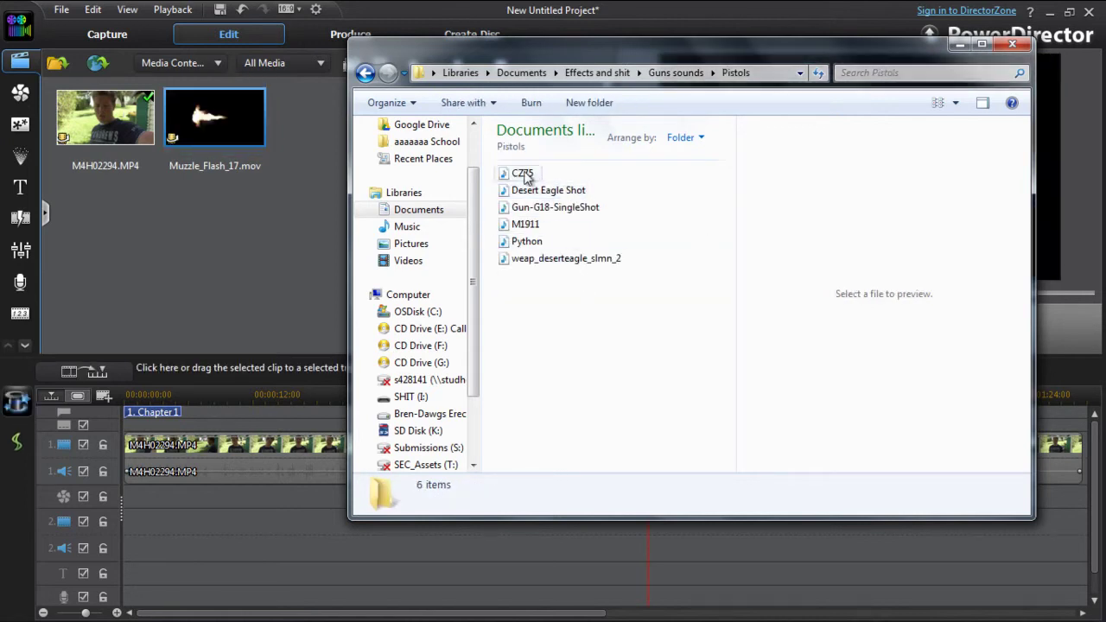
pyautogui.doubleClick(523, 174)
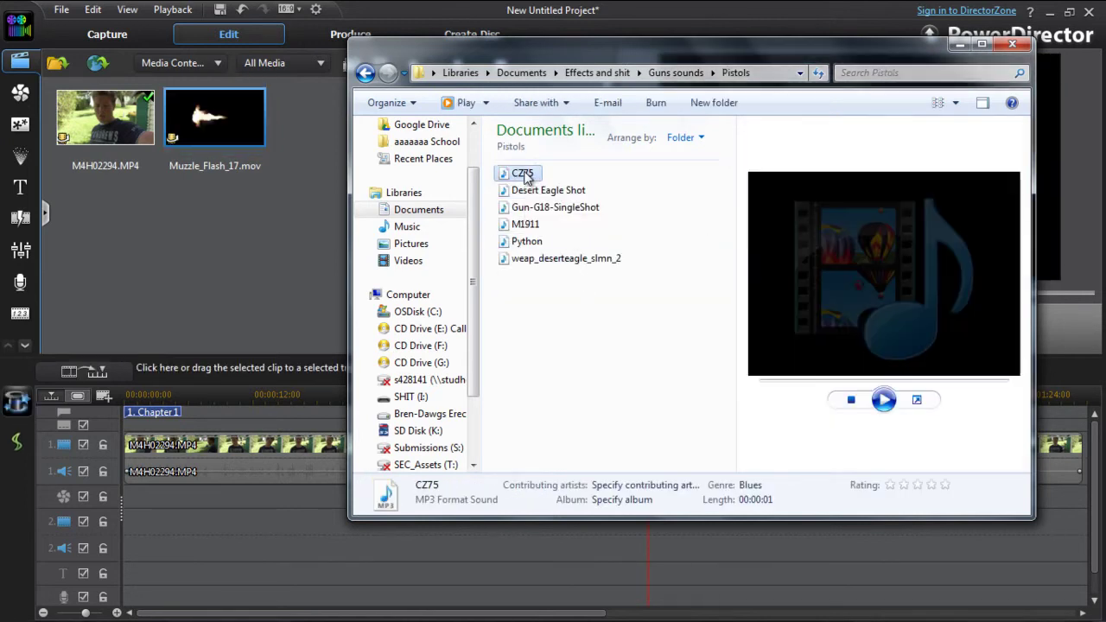
pyautogui.doubleClick(534, 224)
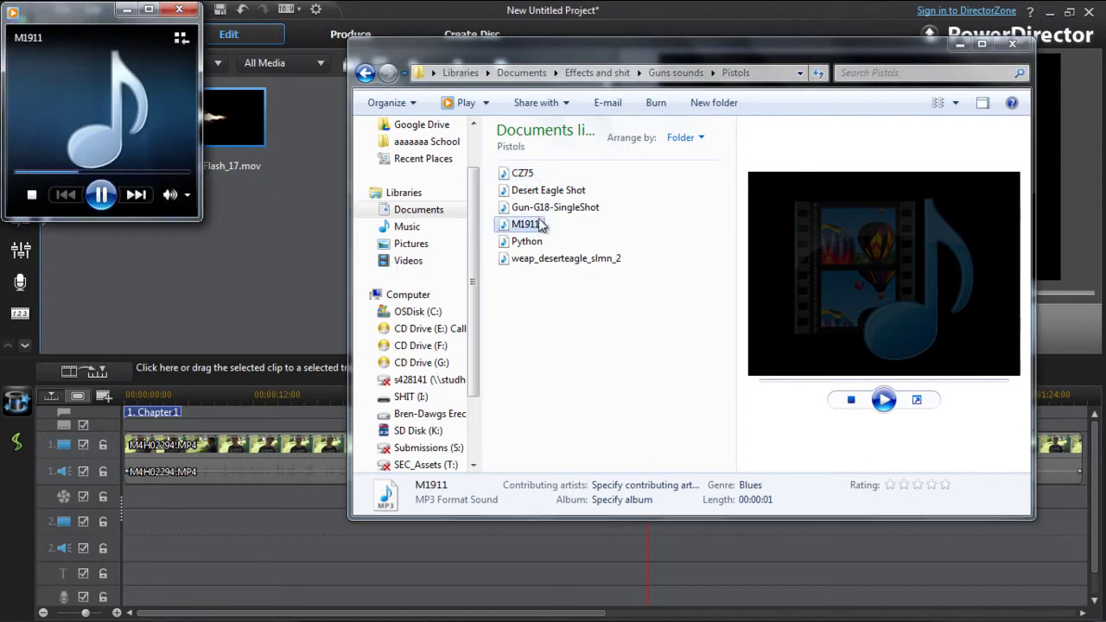
pyautogui.doubleClick(548, 211)
pyautogui.doubleClick(529, 227)
pyautogui.doubleClick(523, 174)
pyautogui.doubleClick(528, 242)
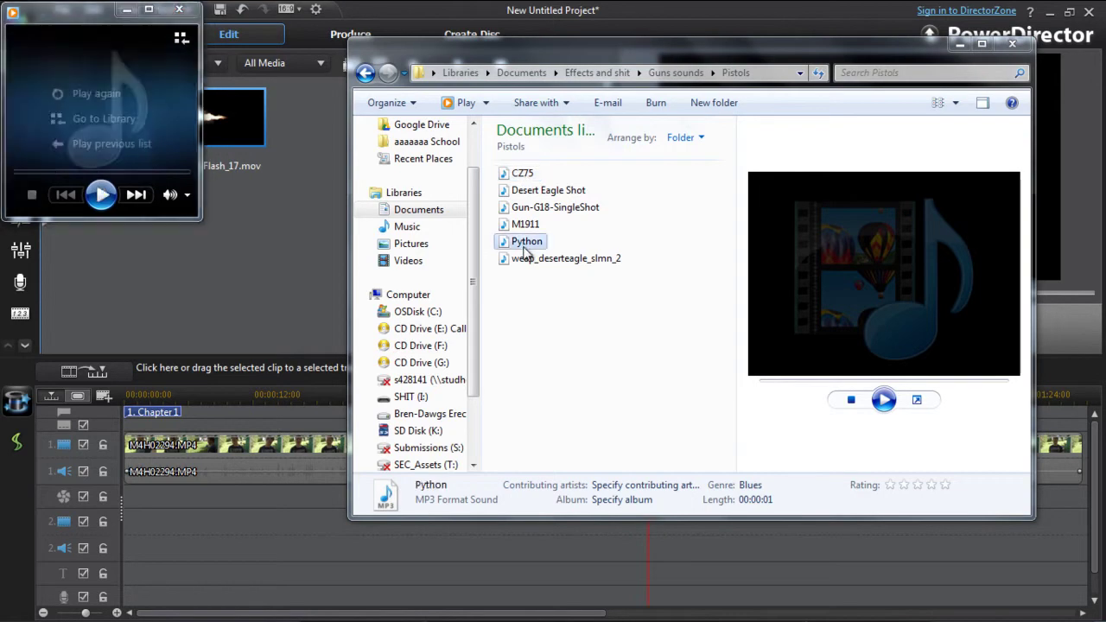
pyautogui.doubleClick(536, 260)
# - Replay the Desert Eagle, CZ75, M1911 and Python shots, then add M1911 to the media library
pyautogui.click(533, 224)
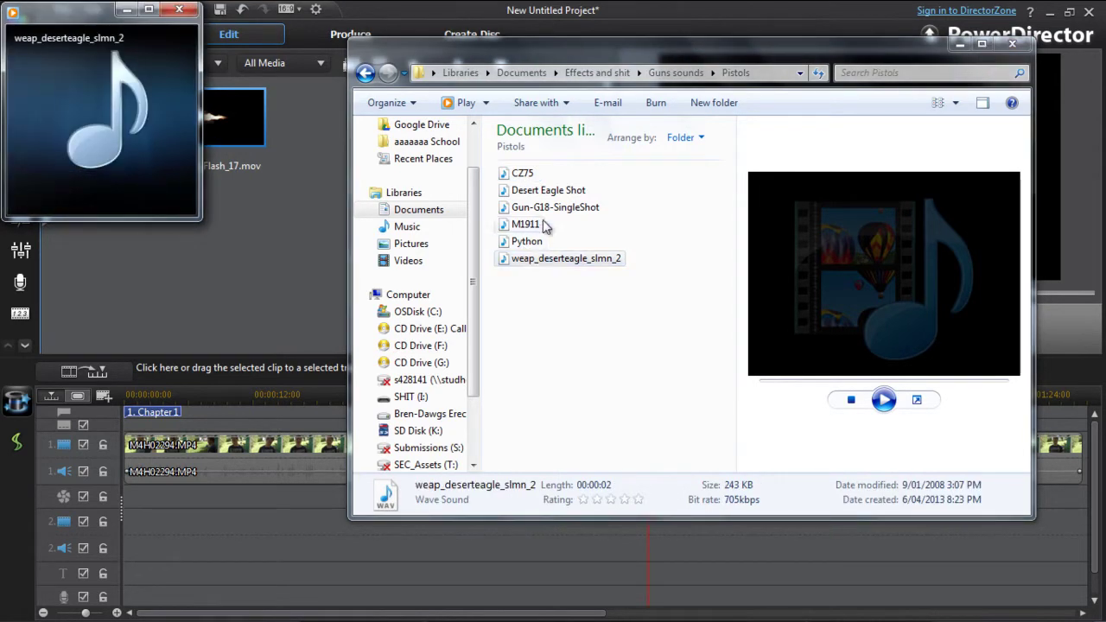
pyautogui.click(544, 208)
pyautogui.doubleClick(551, 192)
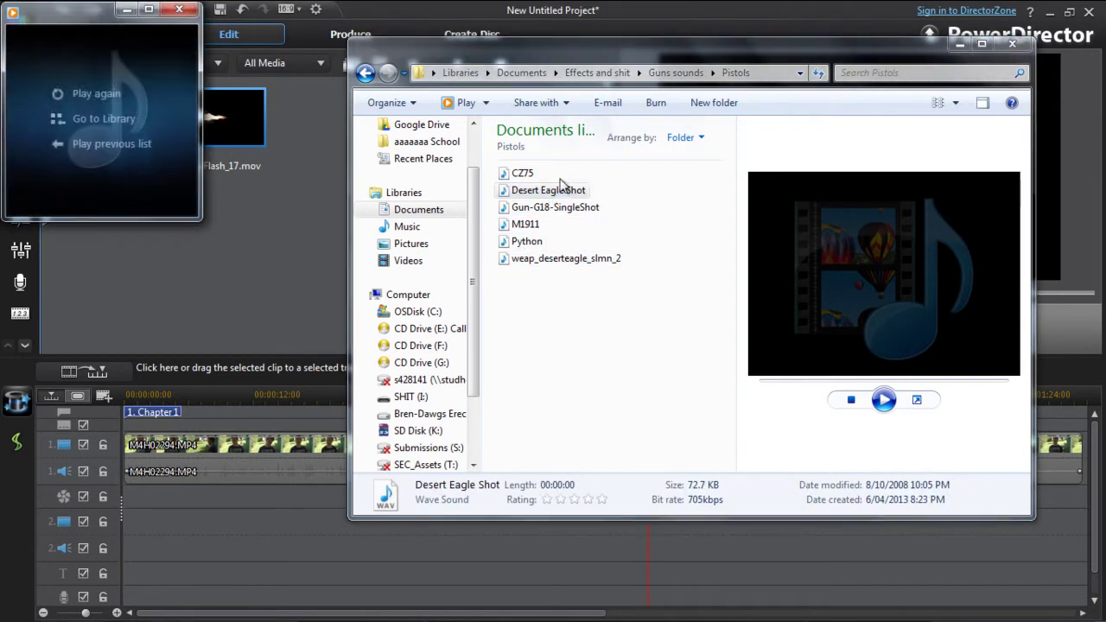
pyautogui.doubleClick(521, 175)
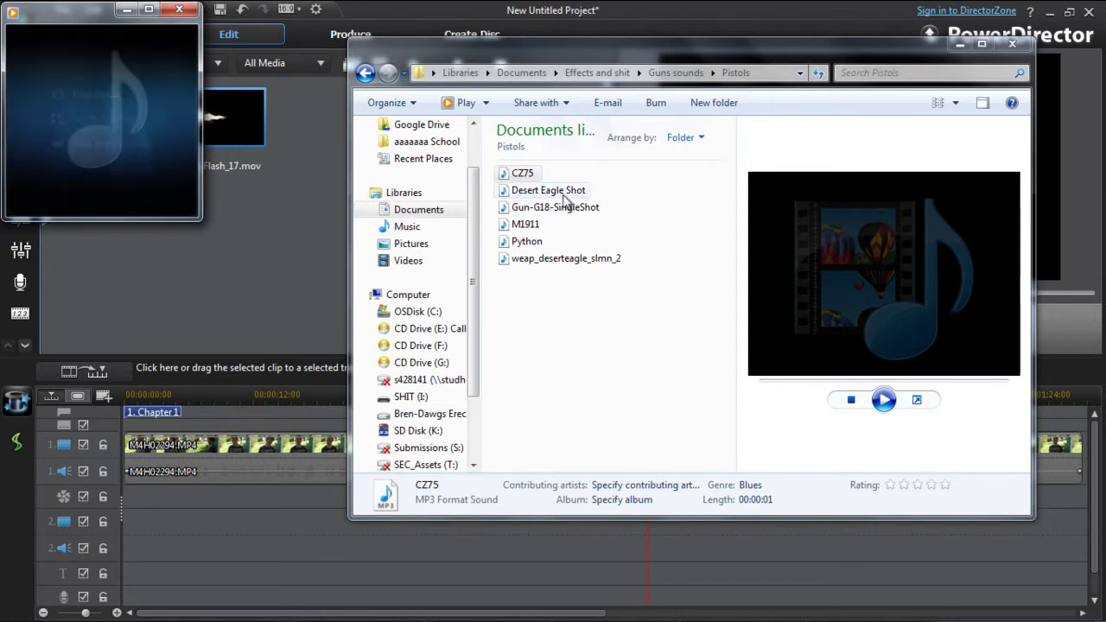
pyautogui.doubleClick(526, 224)
pyautogui.doubleClick(527, 242)
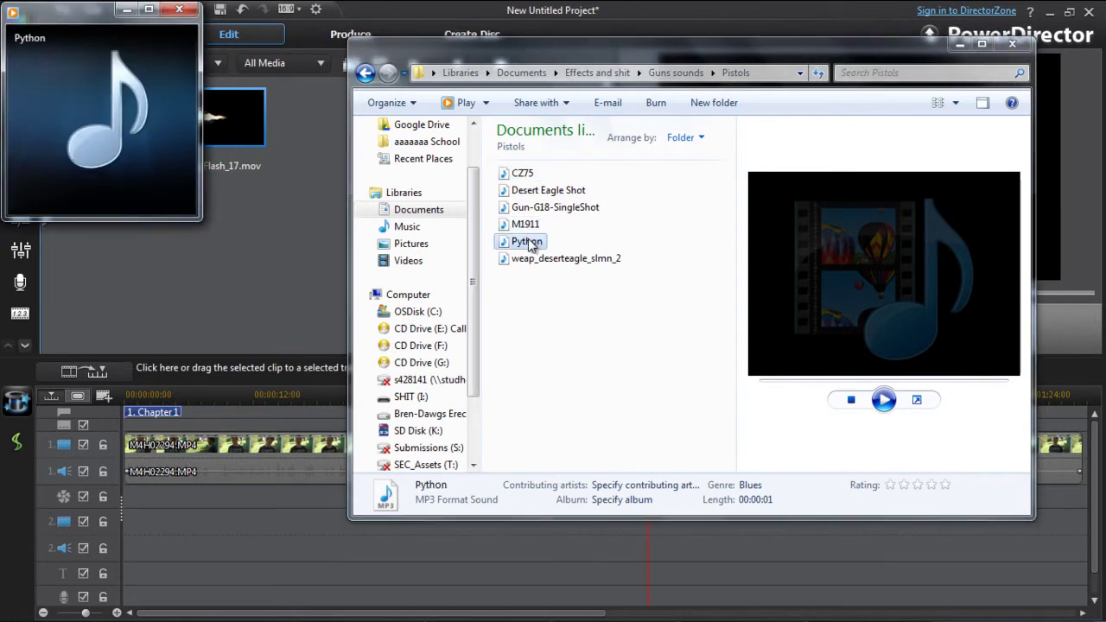
pyautogui.moveTo(525, 224); pyautogui.dragTo(329, 149)
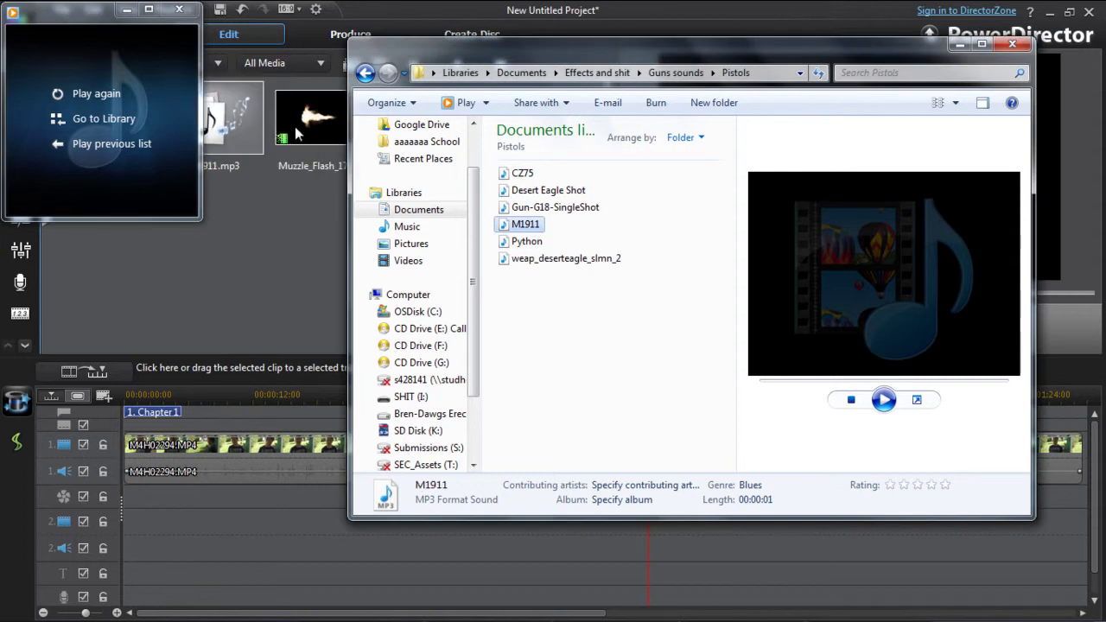
pyautogui.click(301, 256)
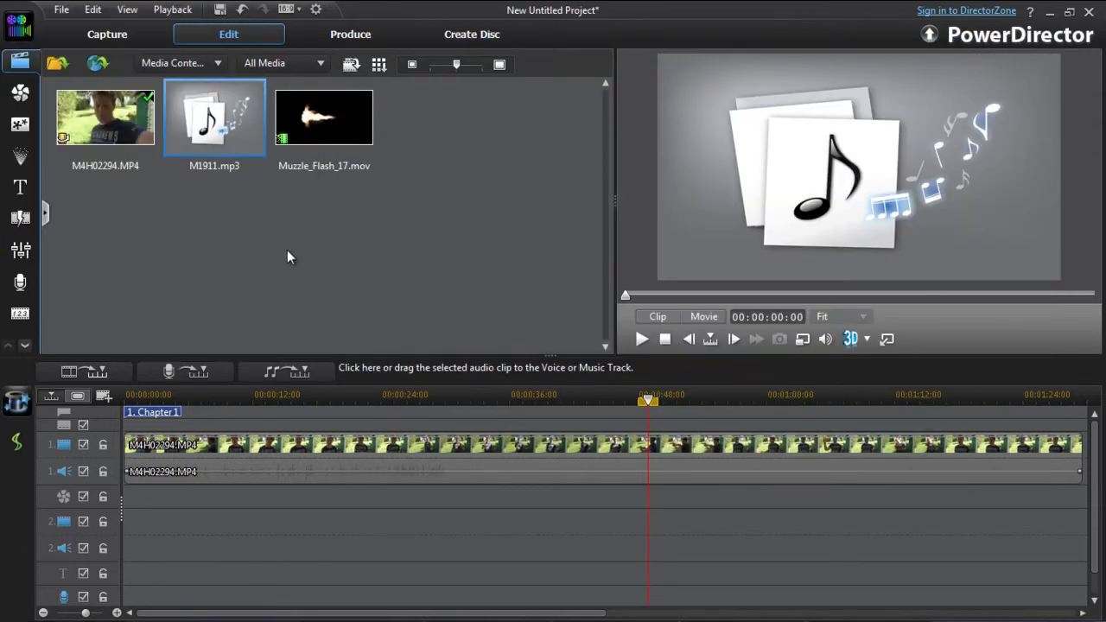
# - Preview M1911.mp3 and find the toy gun's firing frame at about 00:00:49:14
pyautogui.click(638, 339)
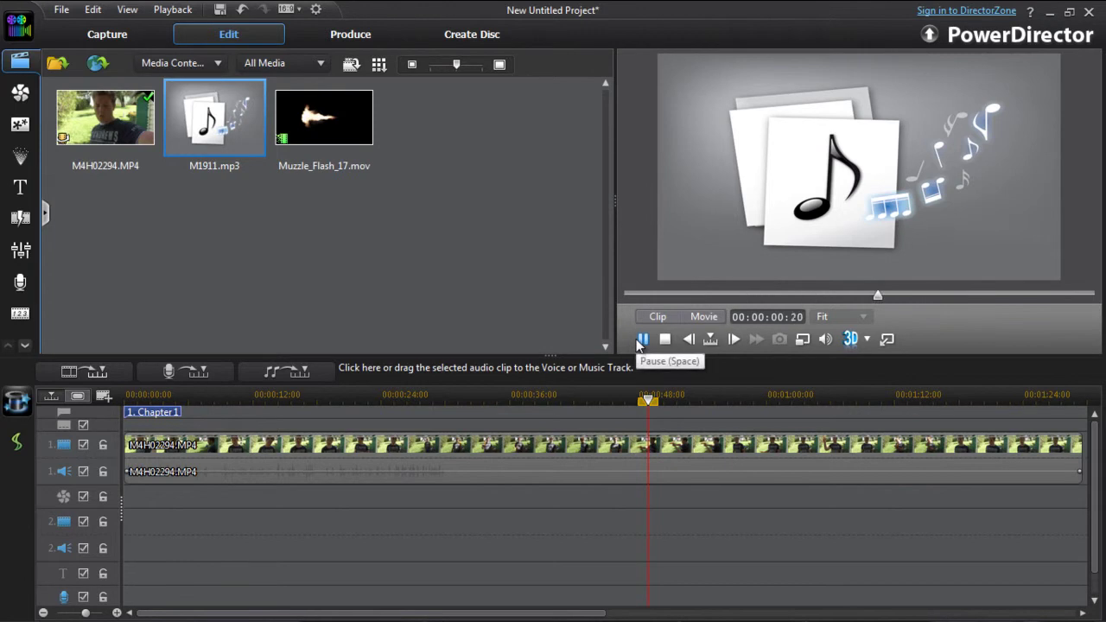
pyautogui.click(642, 471)
pyautogui.click(642, 338)
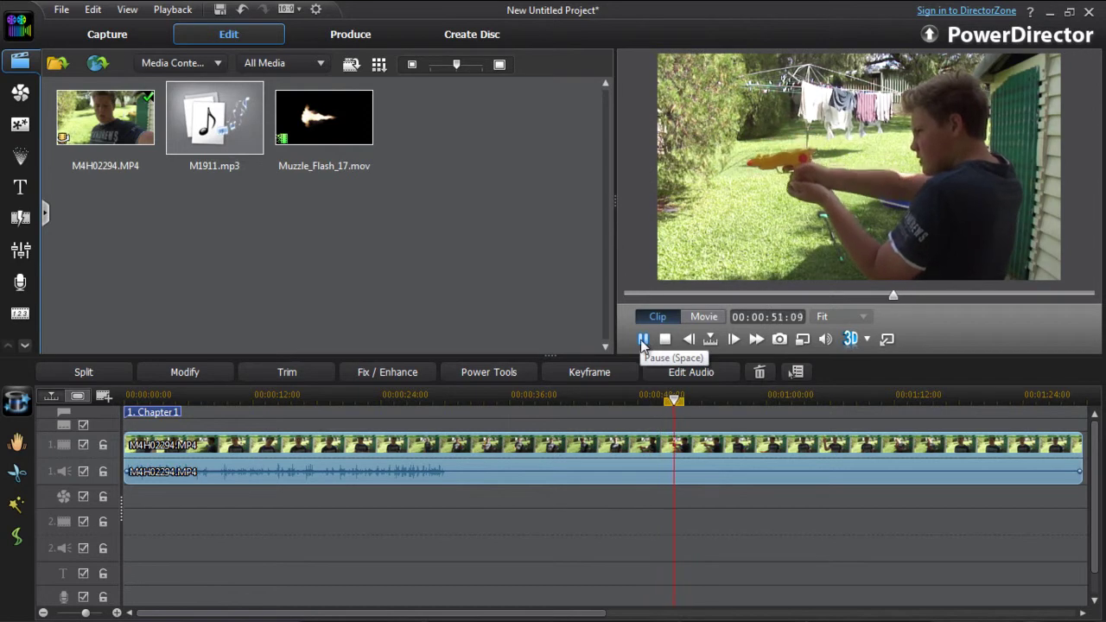
pyautogui.click(638, 396)
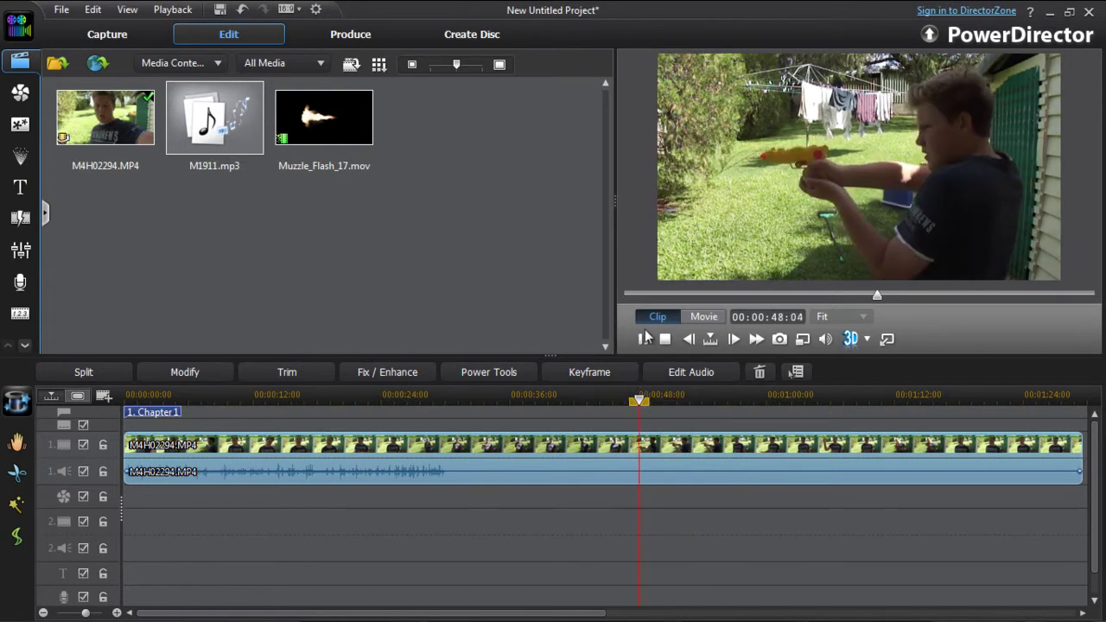
pyautogui.click(644, 340)
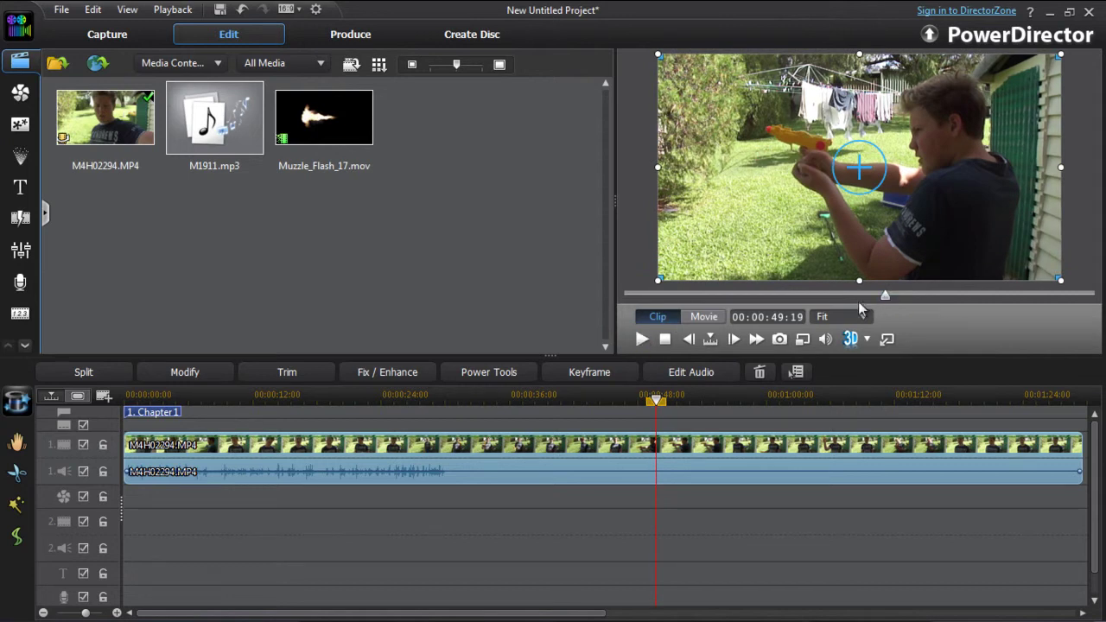
pyautogui.moveTo(658, 401); pyautogui.dragTo(654, 400)
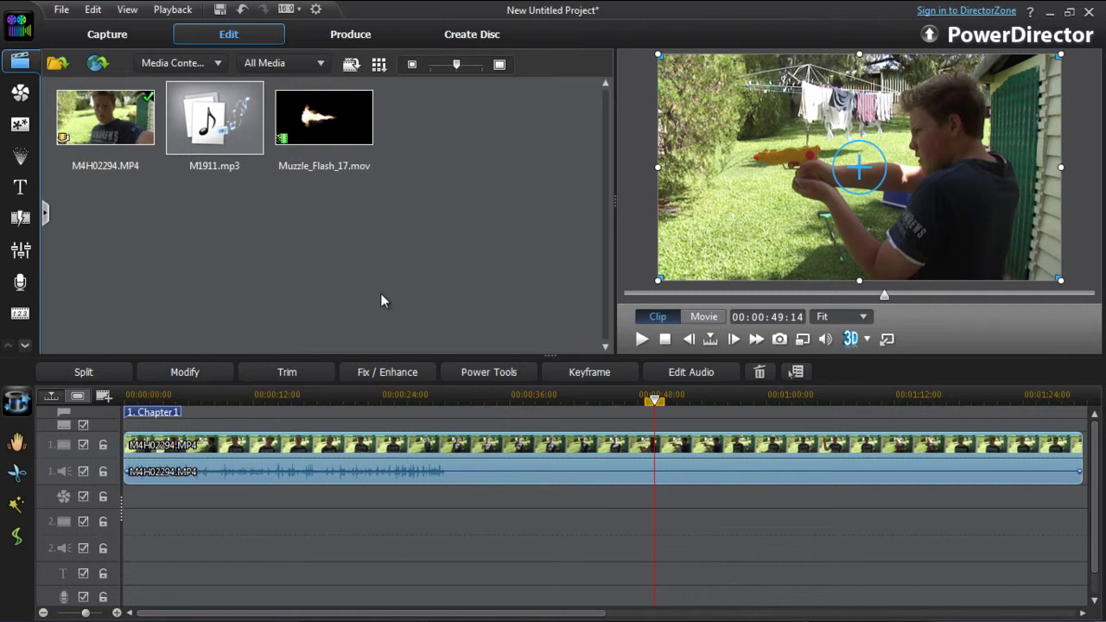
# - Drop Muzzle_Flash_17.mov on track 2 at the playhead and shrink it over the scene
pyautogui.moveTo(324, 130); pyautogui.dragTo(657, 521)
pyautogui.moveTo(676, 571); pyautogui.dragTo(677, 569)
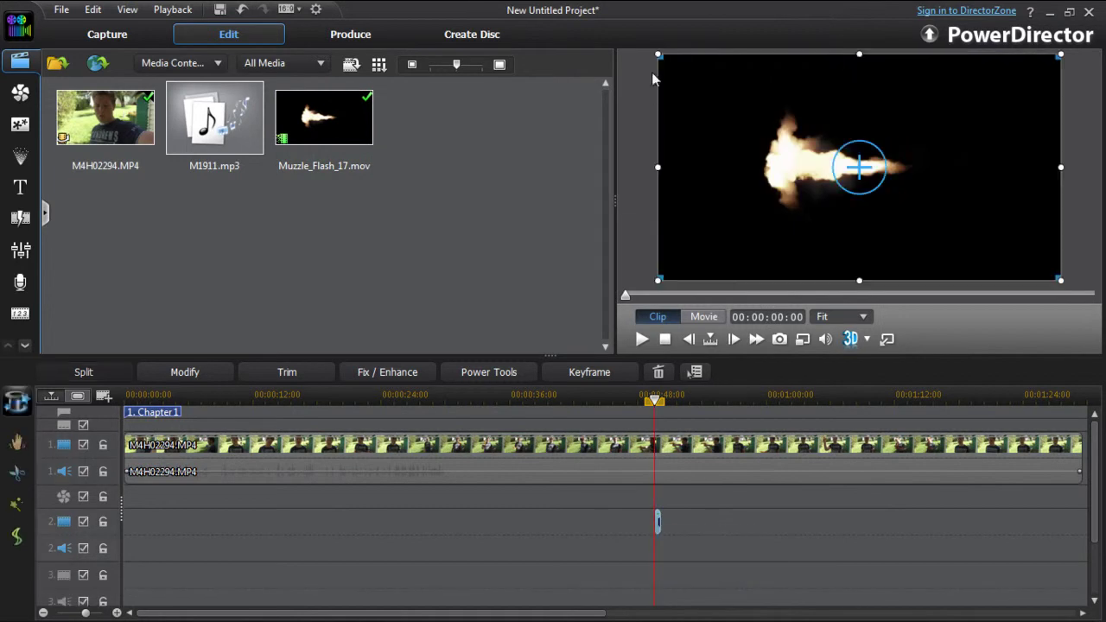
pyautogui.moveTo(654, 51); pyautogui.dragTo(840, 158)
pyautogui.moveTo(897, 235); pyautogui.dragTo(788, 178)
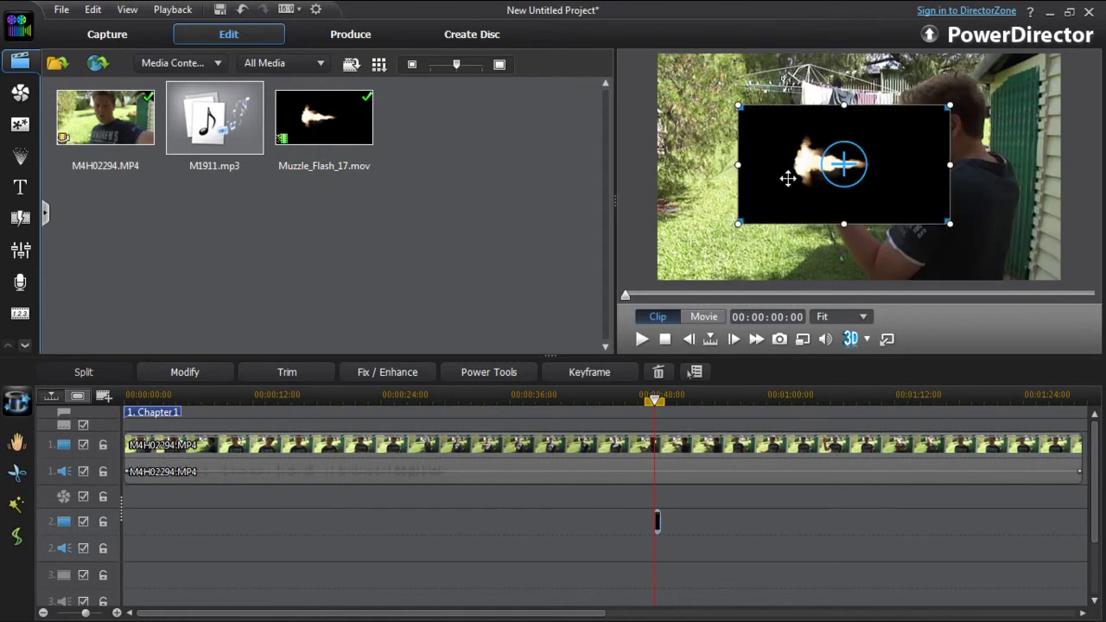
# - In PiP Designer, flip Muzzle_Flash_17 left to right and drag it left toward the barrel
pyautogui.doubleClick(657, 520)
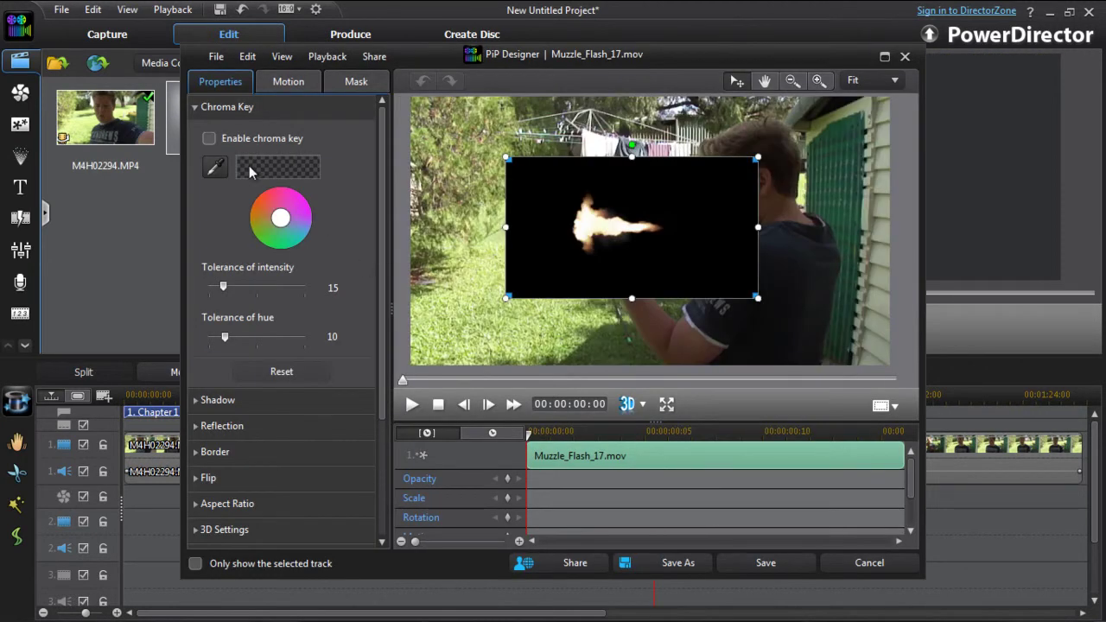
pyautogui.click(194, 107)
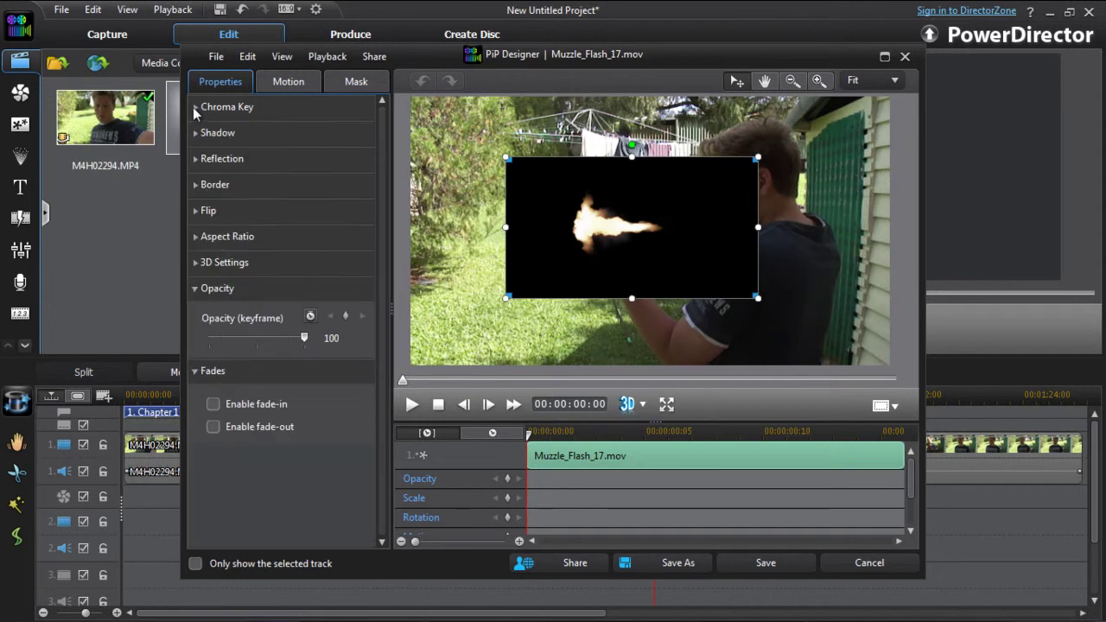
pyautogui.click(201, 291)
pyautogui.click(197, 212)
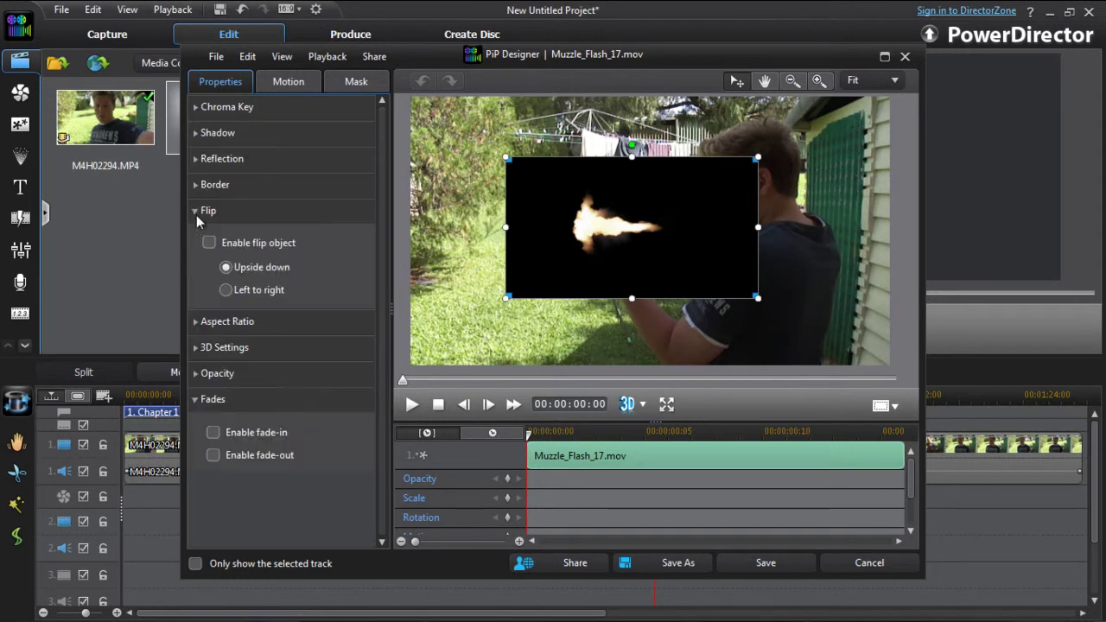
pyautogui.click(209, 245)
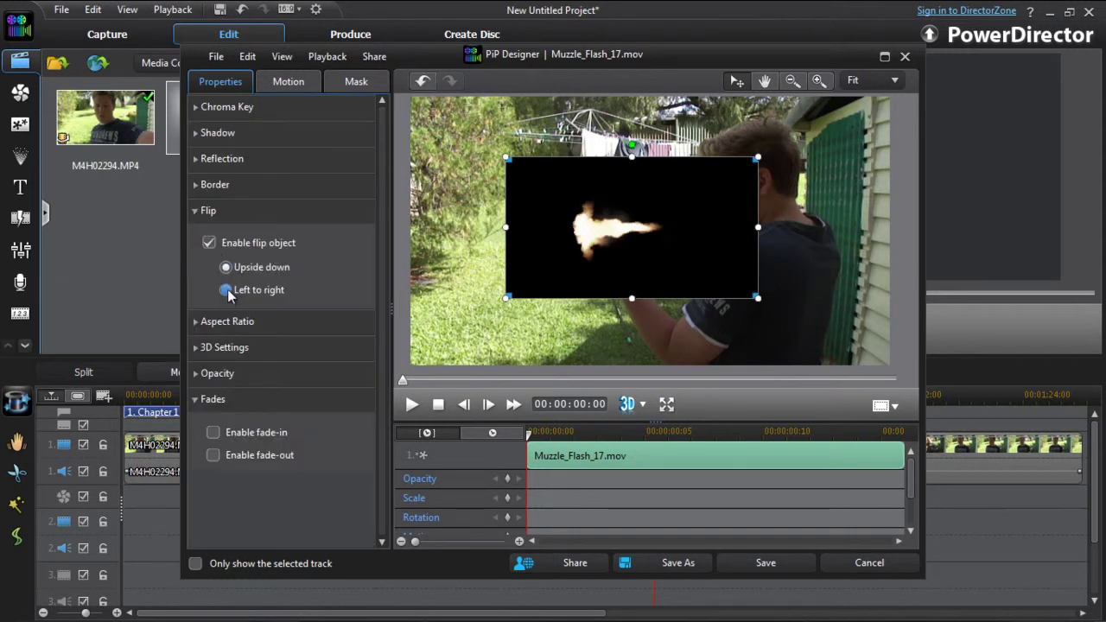
pyautogui.click(228, 291)
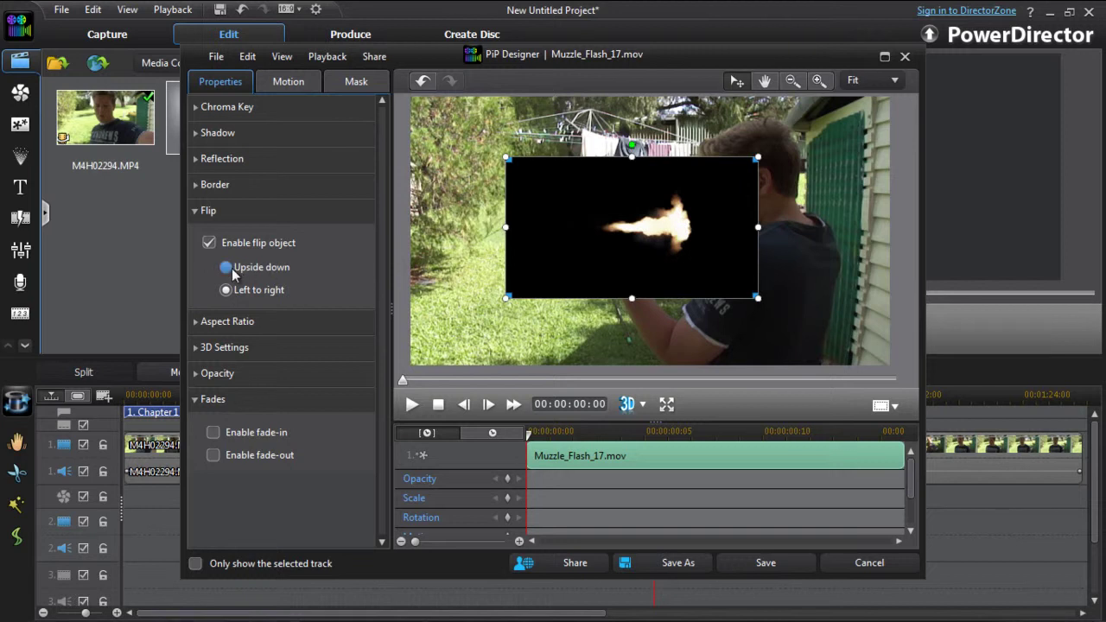
pyautogui.click(229, 269)
pyautogui.click(227, 291)
pyautogui.moveTo(596, 227); pyautogui.dragTo(512, 251)
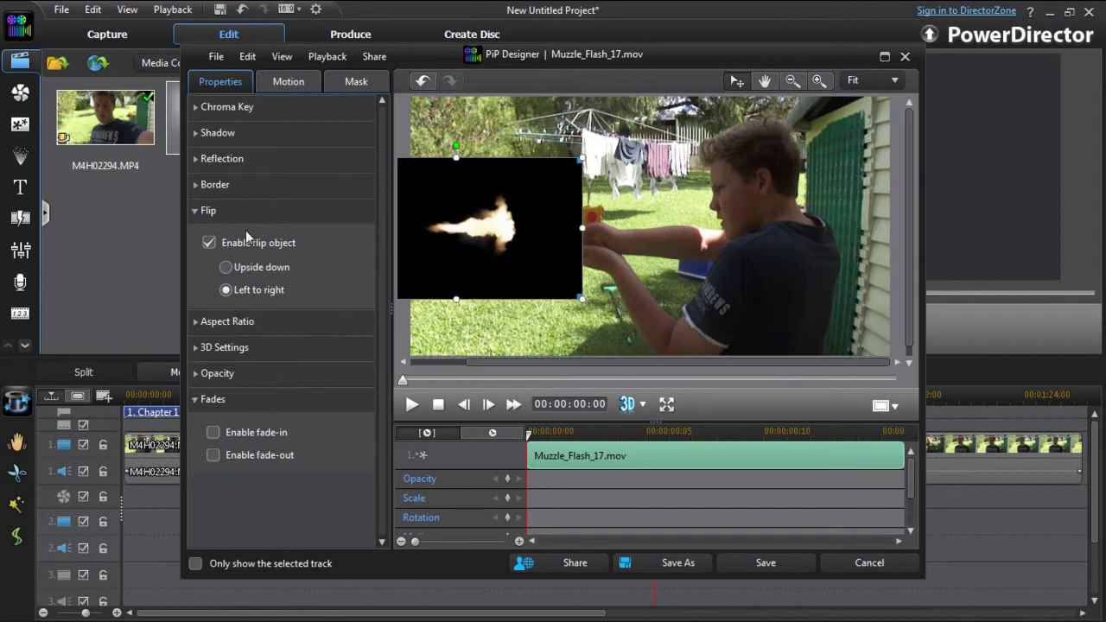
pyautogui.click(198, 212)
pyautogui.click(198, 108)
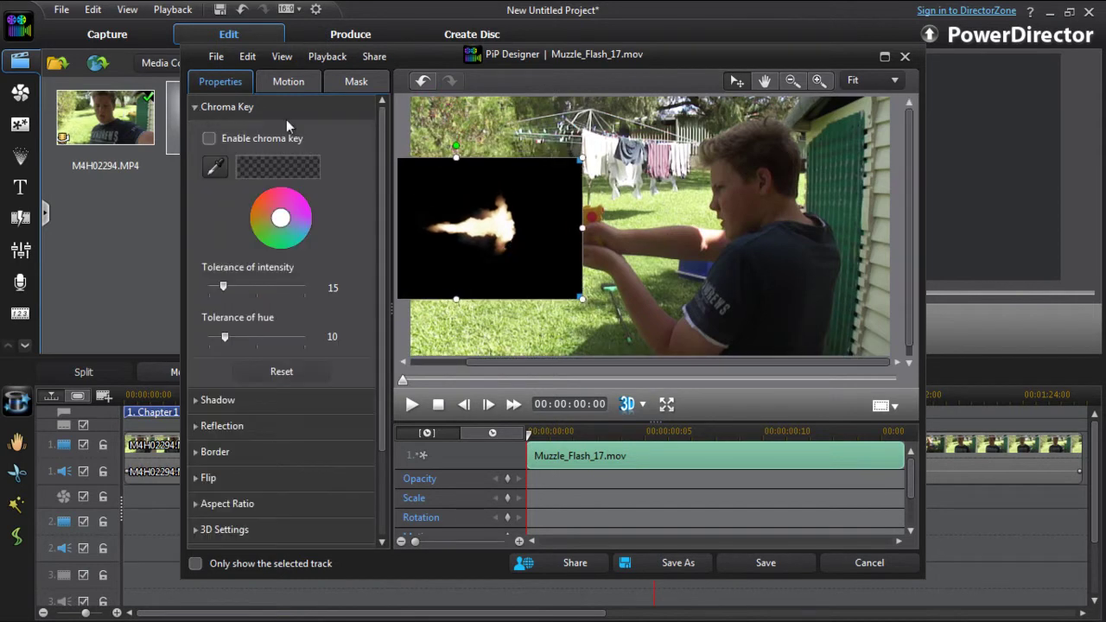
# - Enable chroma key on the flash with hue tolerance 60 and intensity tolerance 37, aligned to the barrel
pyautogui.click(209, 139)
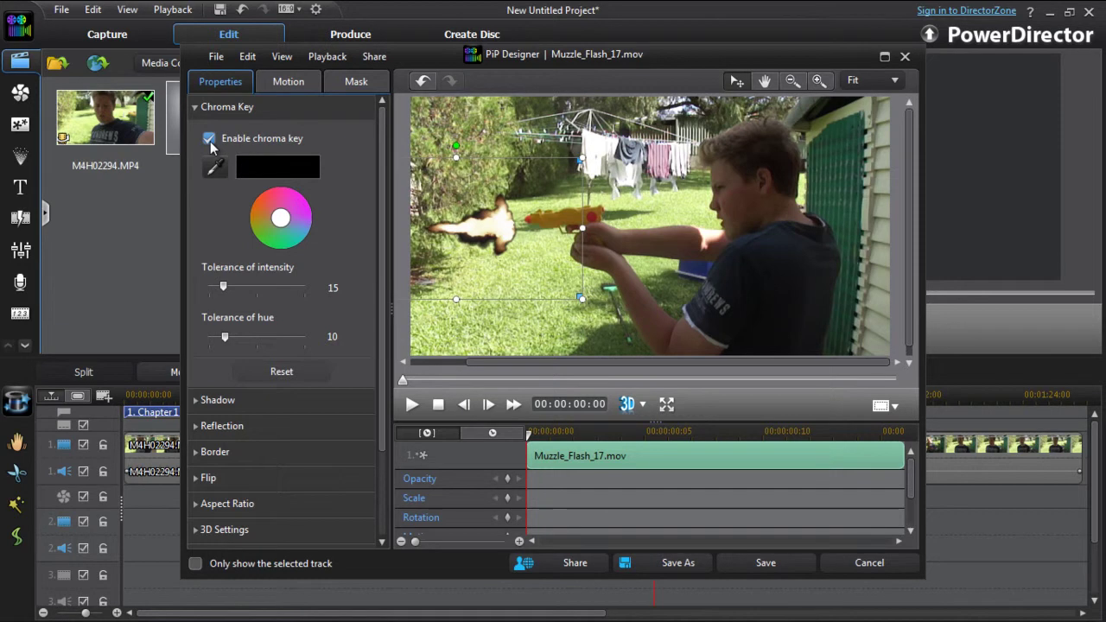
pyautogui.moveTo(516, 271); pyautogui.dragTo(527, 262)
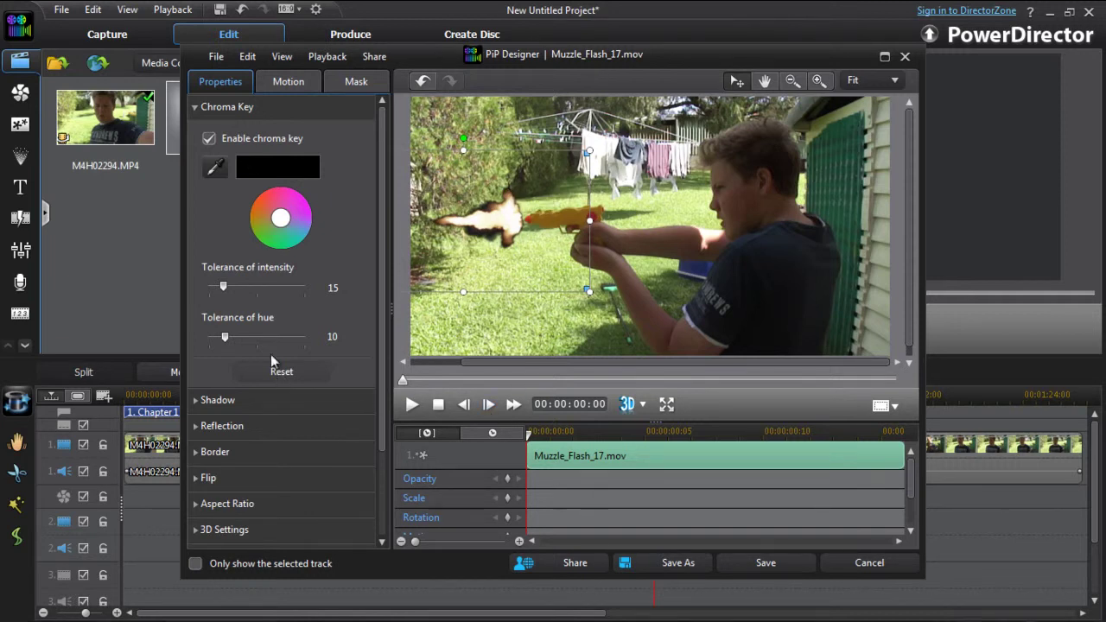
pyautogui.moveTo(226, 338); pyautogui.dragTo(333, 341)
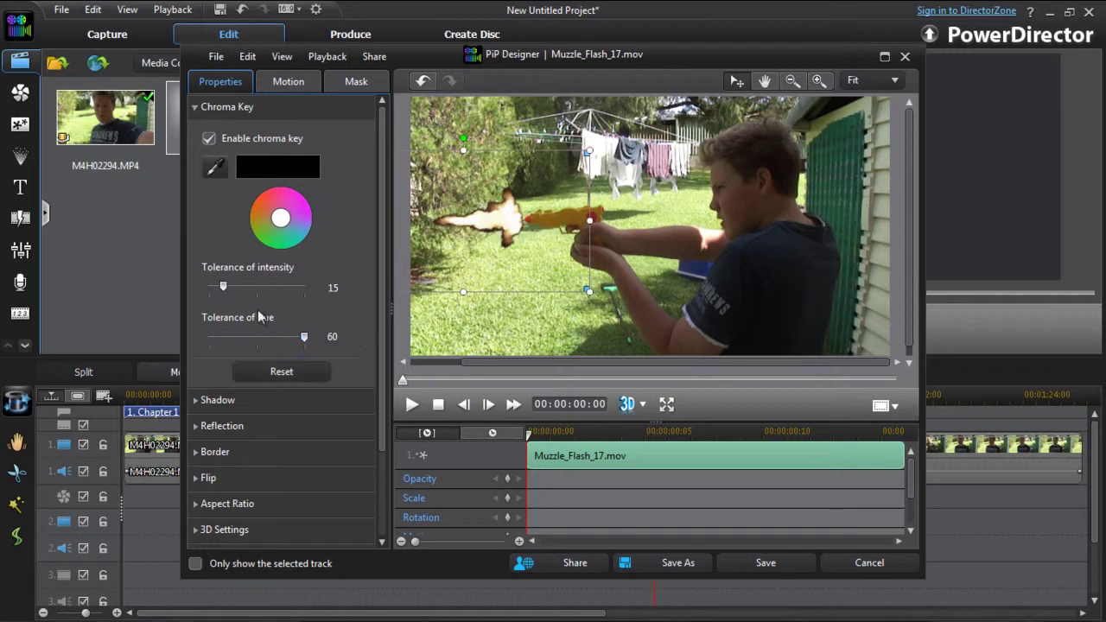
pyautogui.moveTo(225, 293); pyautogui.dragTo(278, 289)
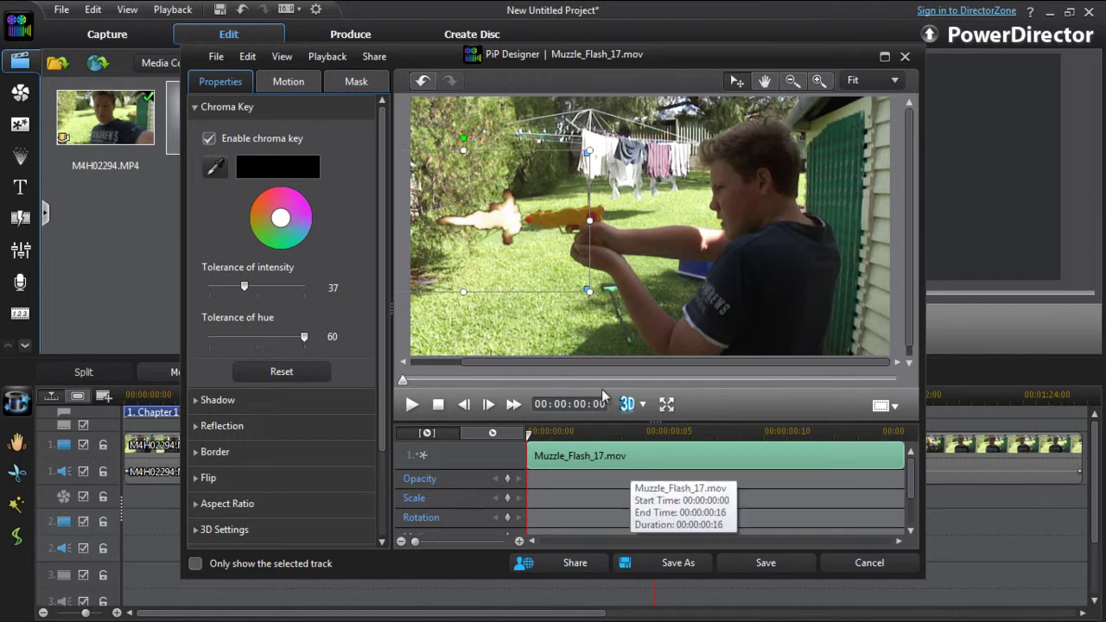
# - Save the PiP settings and place M1911.mp3 on track 2's audio under the flash
pyautogui.click(788, 571)
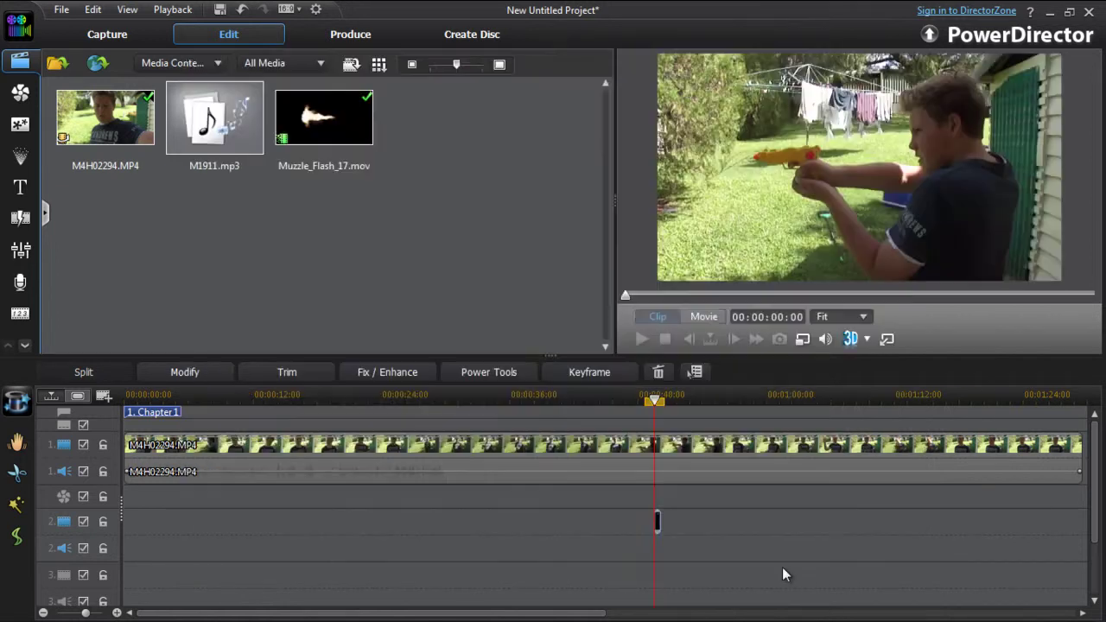
pyautogui.click(213, 112)
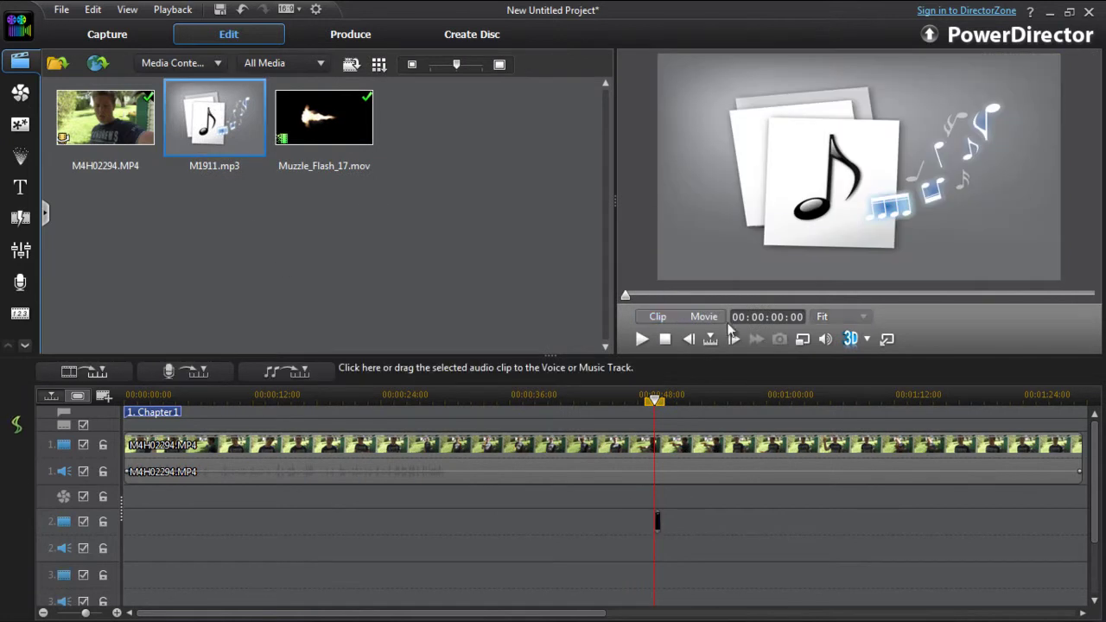
pyautogui.click(641, 340)
pyautogui.moveTo(216, 125); pyautogui.dragTo(660, 548)
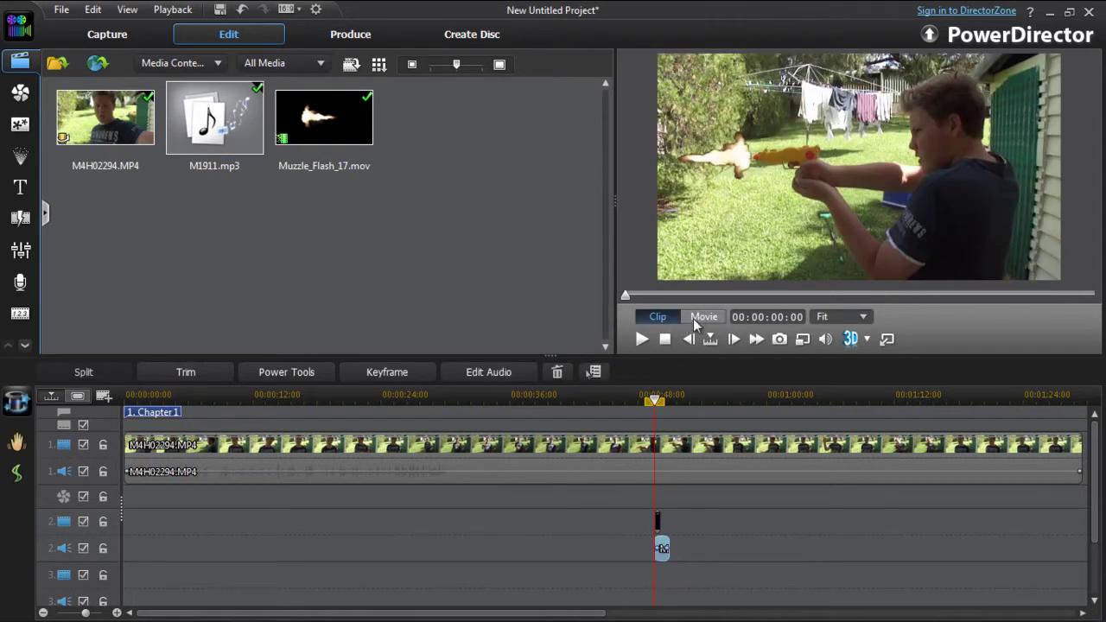
# - Play the movie around the shot to check sync, leaving the playhead near 00:00:50:03
pyautogui.click(700, 318)
pyautogui.click(643, 339)
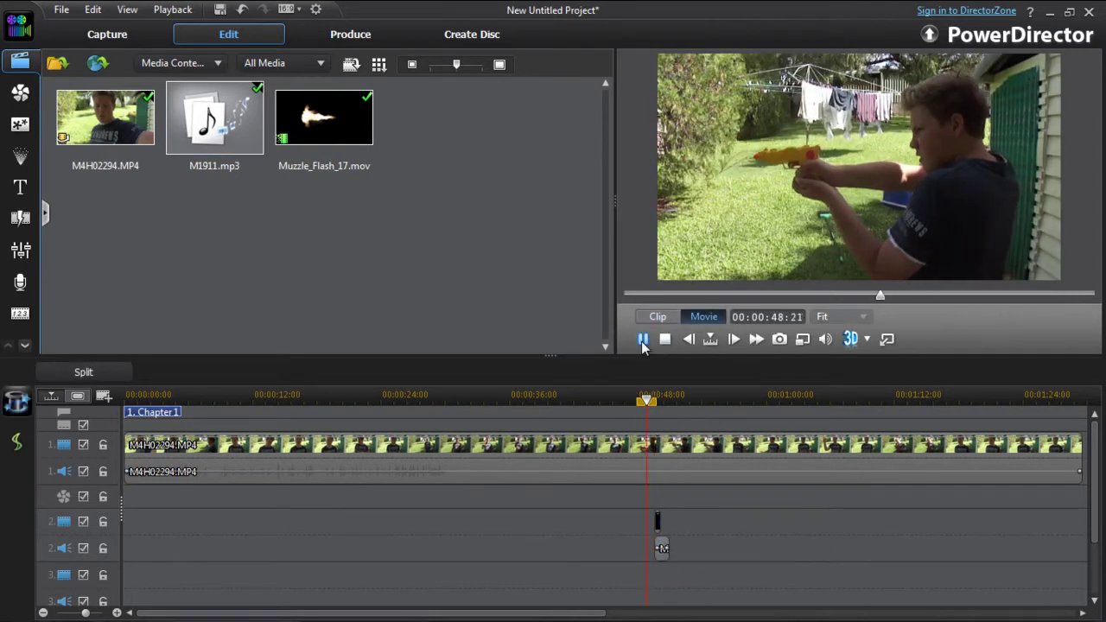
pyautogui.click(642, 340)
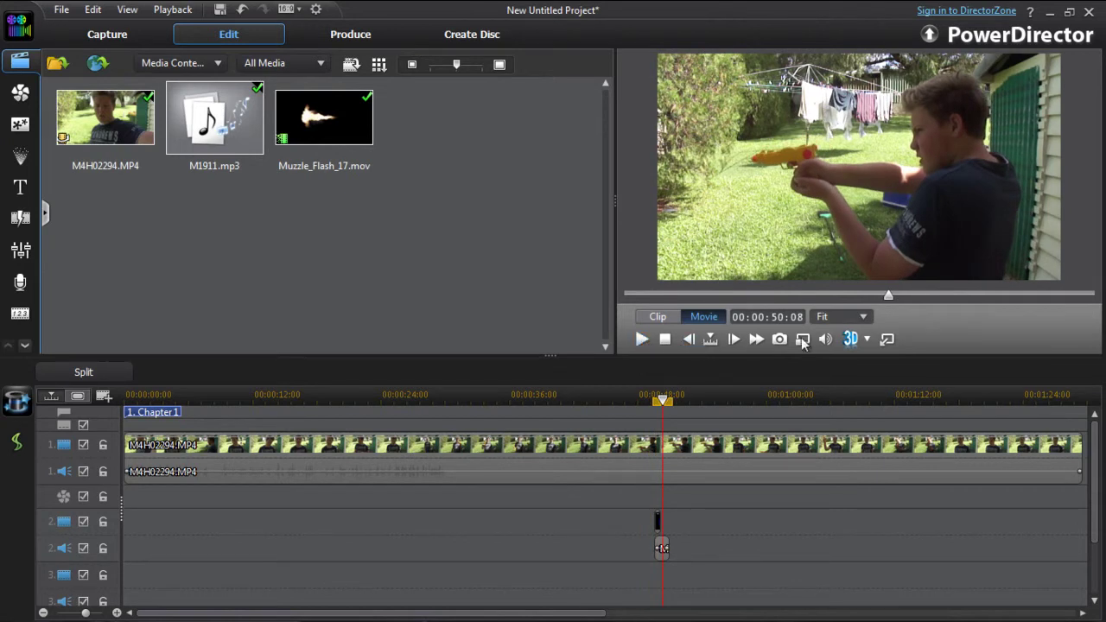
pyautogui.moveTo(889, 303); pyautogui.dragTo(865, 302)
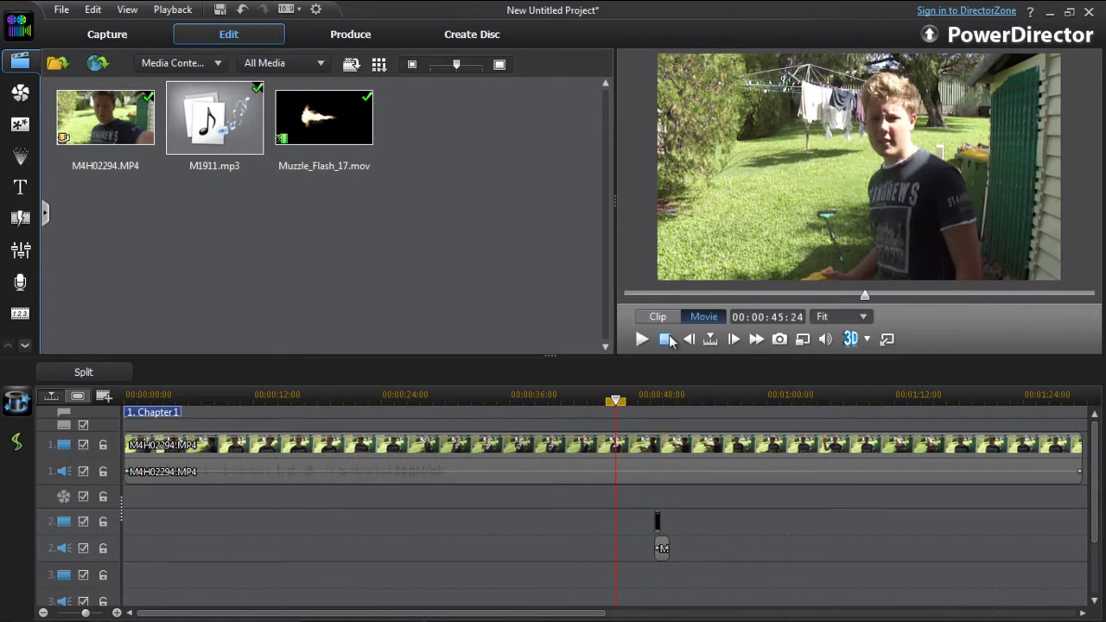
pyautogui.click(643, 340)
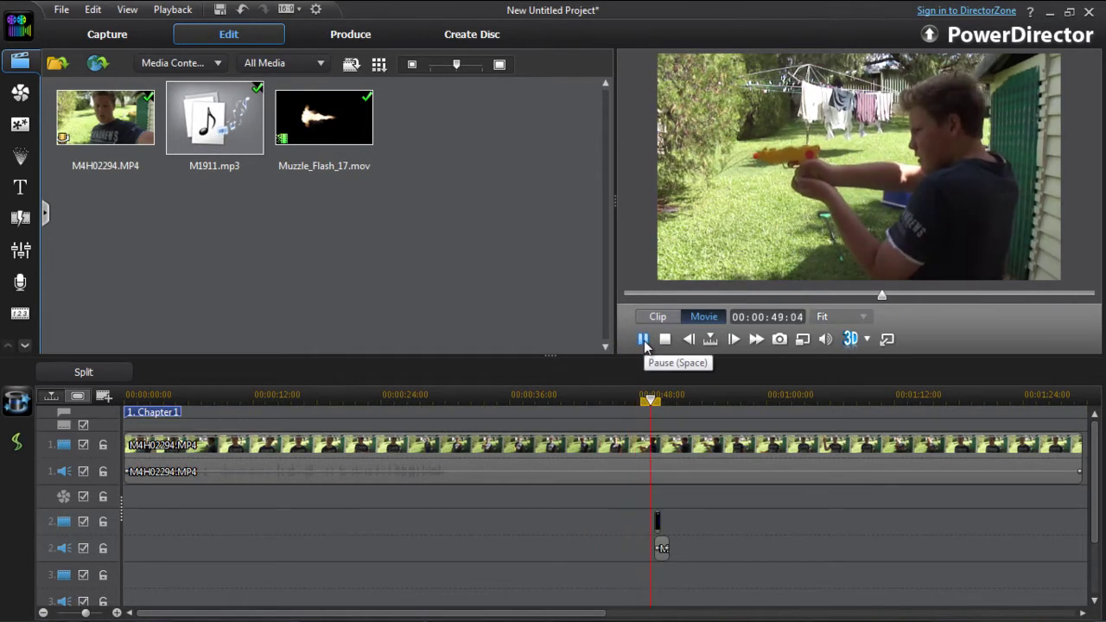
pyautogui.click(643, 341)
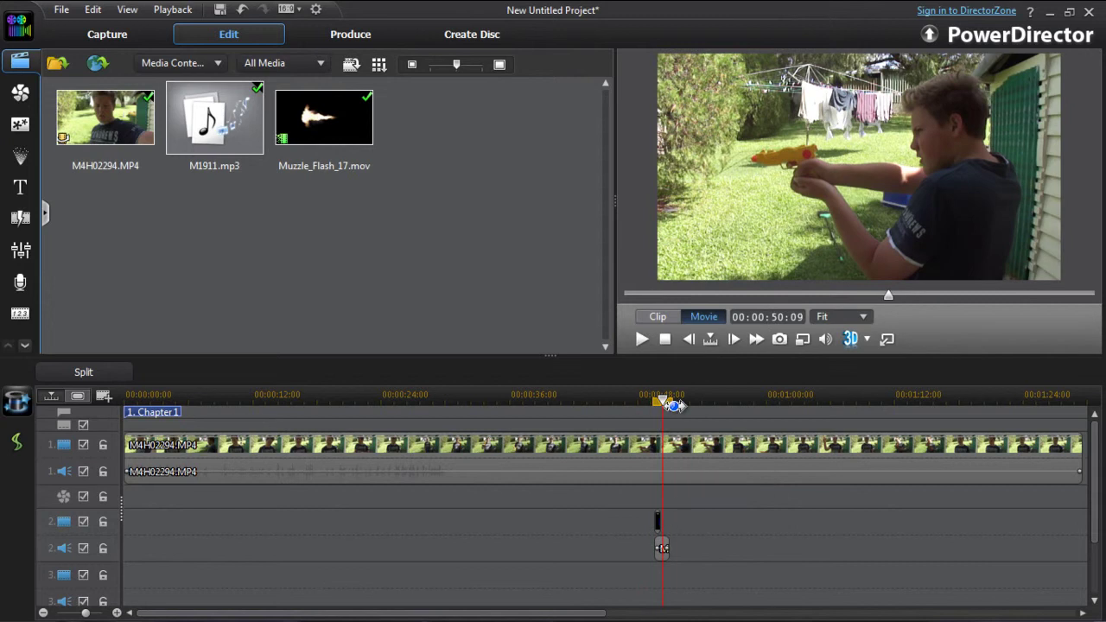
pyautogui.moveTo(674, 406); pyautogui.dragTo(664, 414)
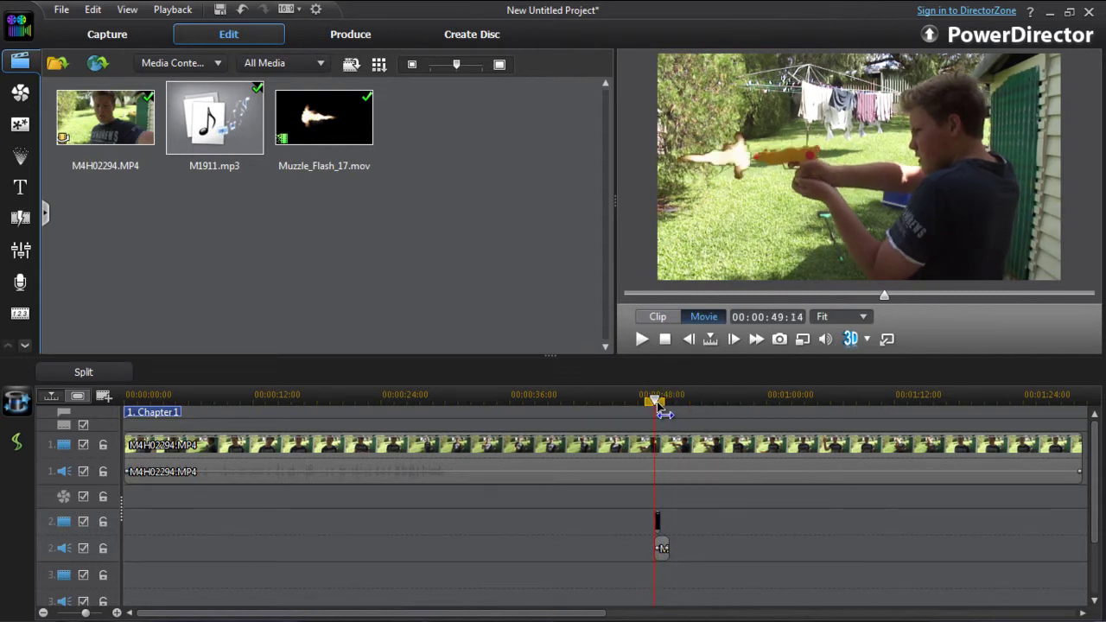
pyautogui.click(662, 522)
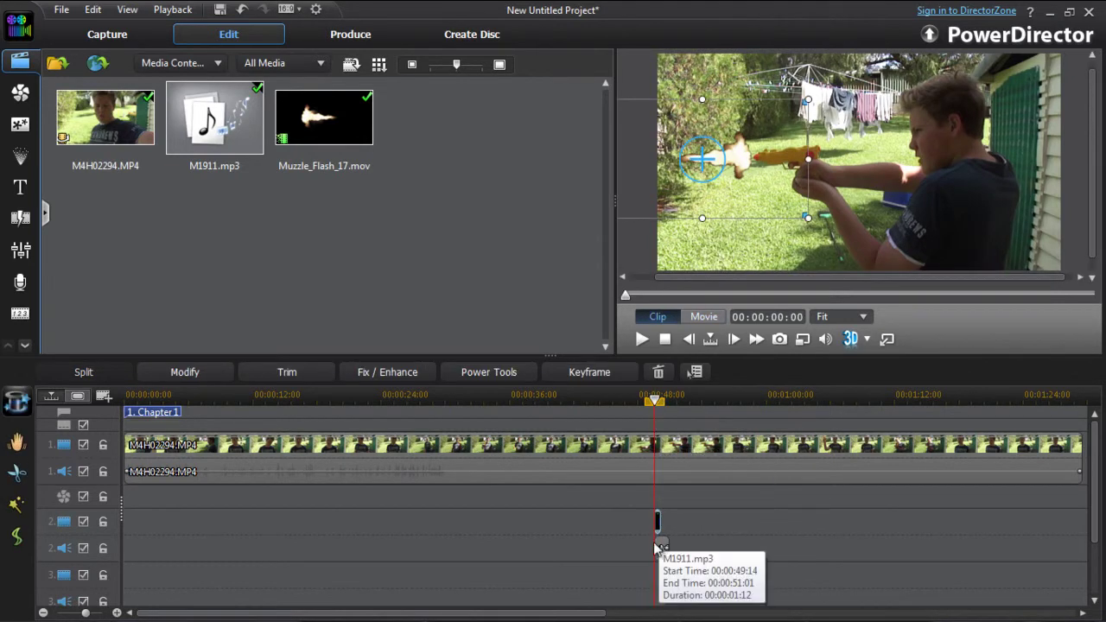
# - Check the gunshot and muzzle flash clips on track 2 and nudge the flash slightly later
pyautogui.click(664, 550)
pyautogui.click(658, 521)
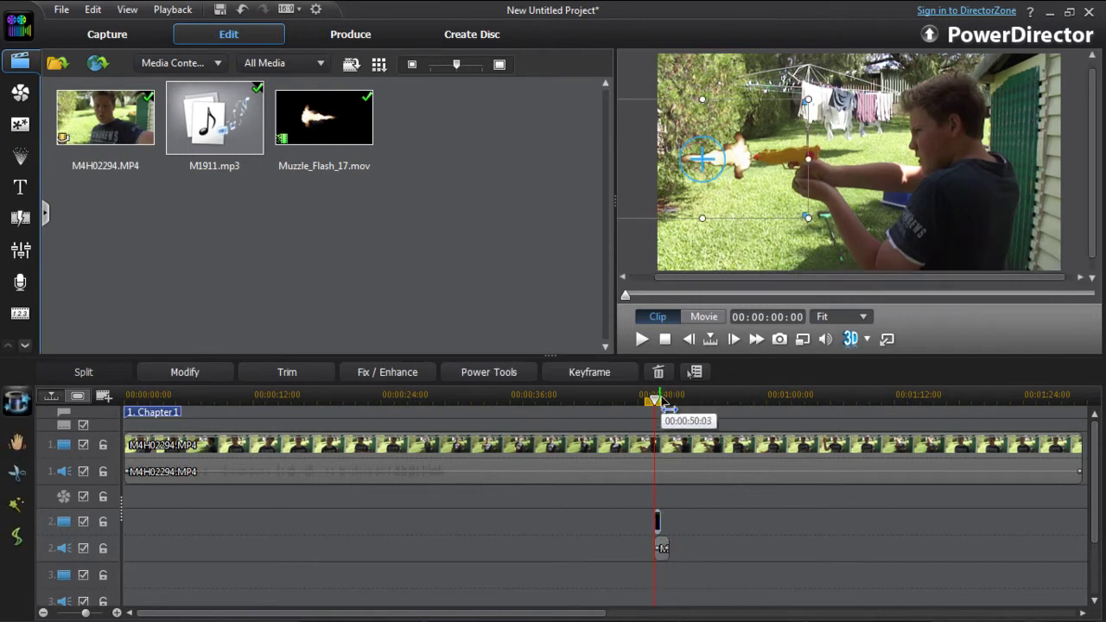
pyautogui.click(661, 507)
pyautogui.click(662, 522)
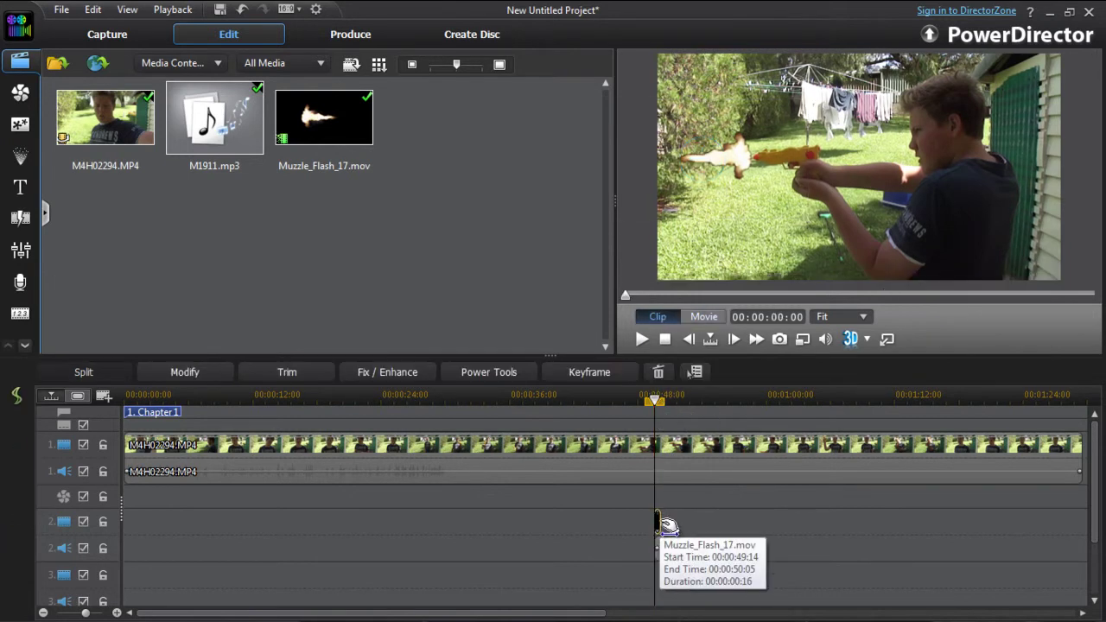
pyautogui.moveTo(674, 525); pyautogui.dragTo(682, 525)
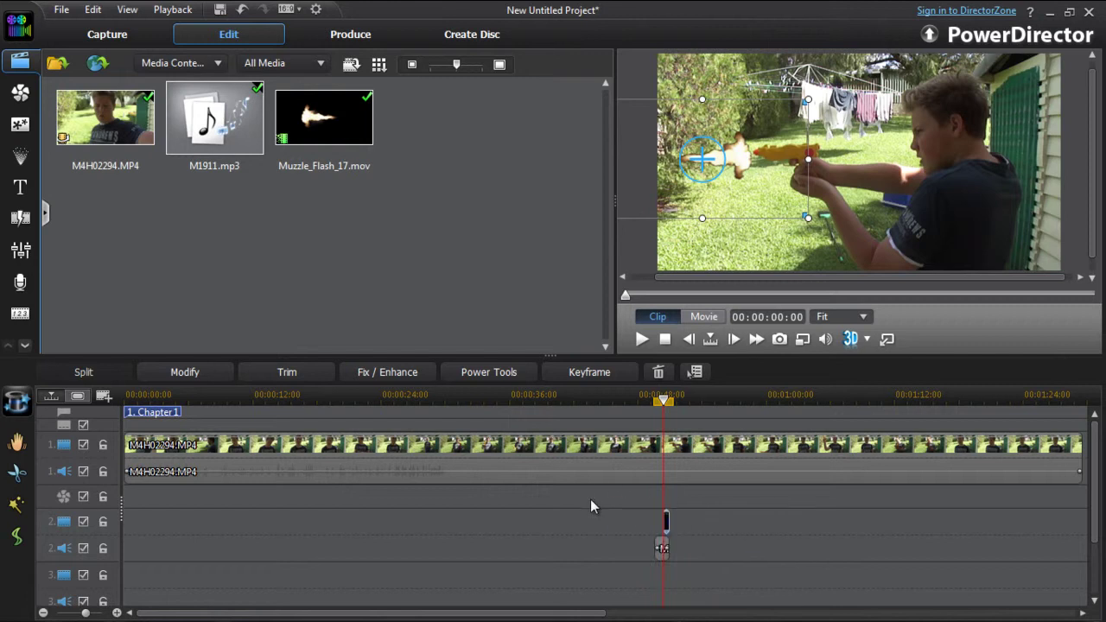
# - Zoom in and shift Muzzle_Flash_17 earlier, about 00:00:49:22, to meet the M1911 gunshot start
pyautogui.moveTo(642, 400); pyautogui.dragTo(1098, 395)
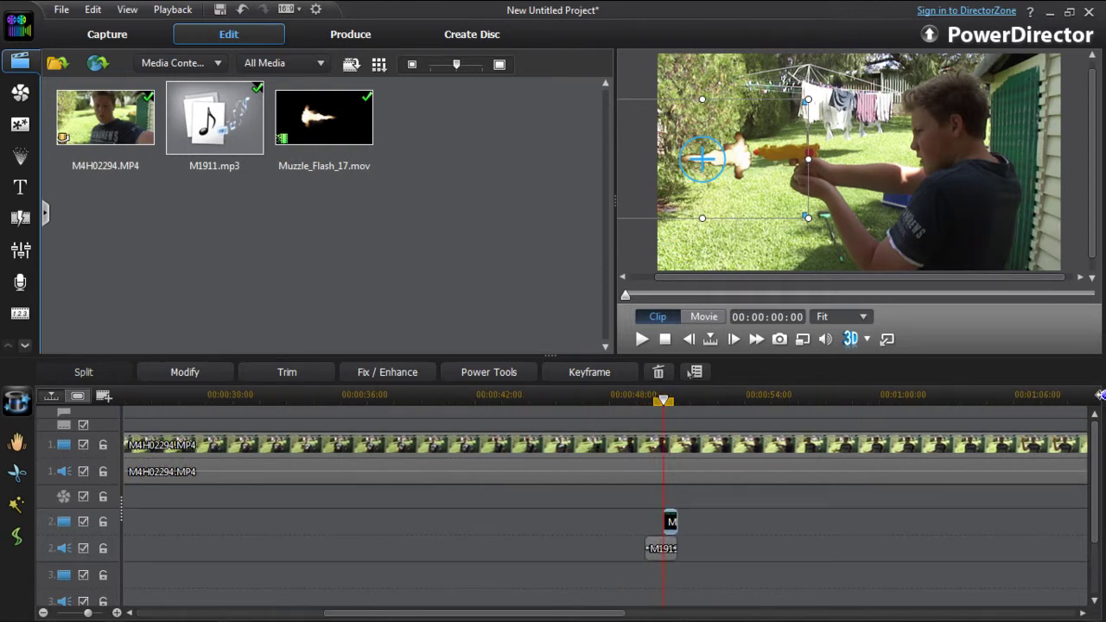
pyautogui.moveTo(519, 399); pyautogui.dragTo(1081, 398)
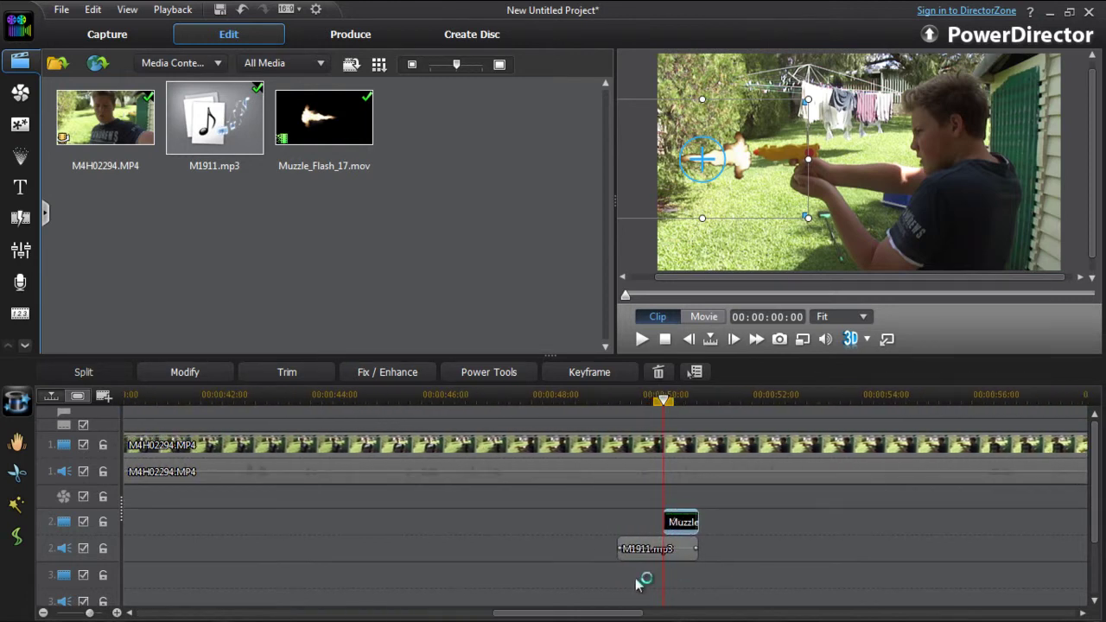
pyautogui.moveTo(683, 527); pyautogui.dragTo(631, 525)
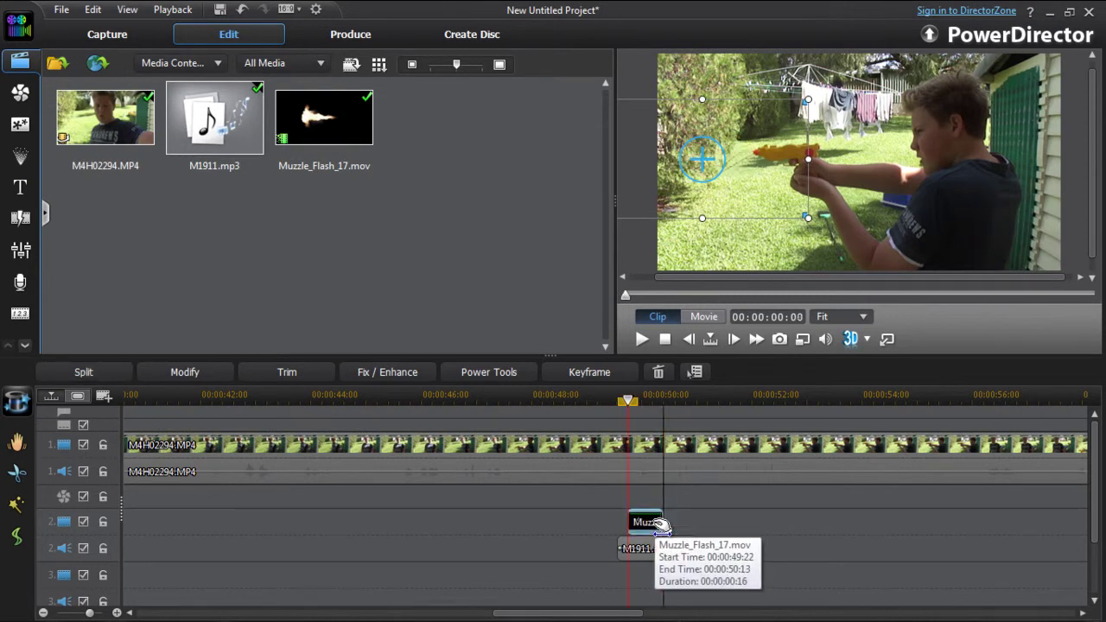
pyautogui.click(703, 316)
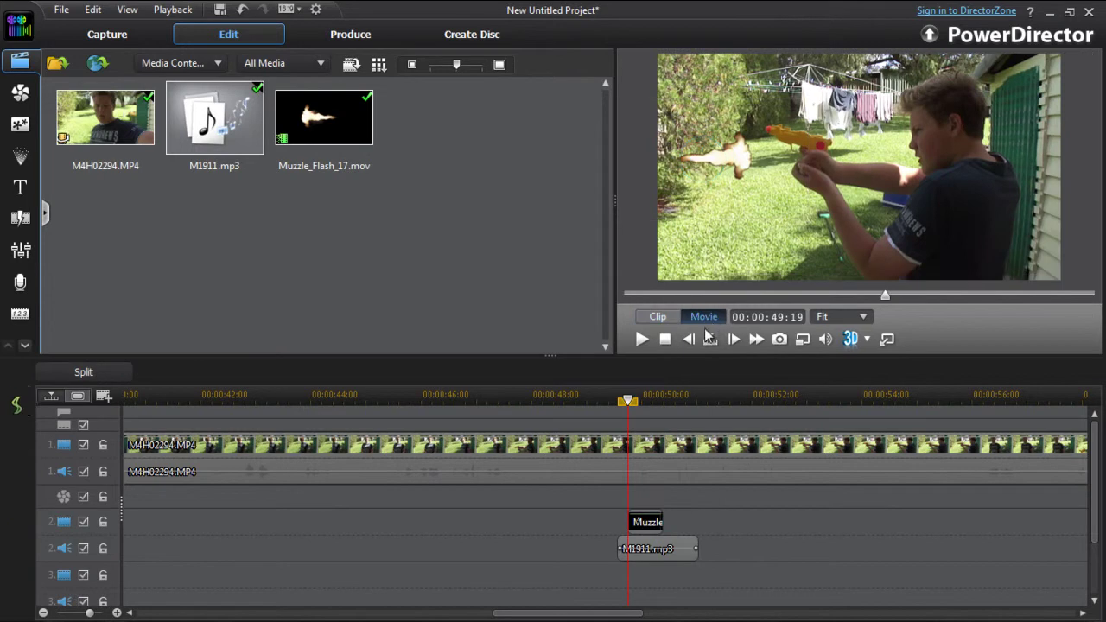
pyautogui.click(655, 517)
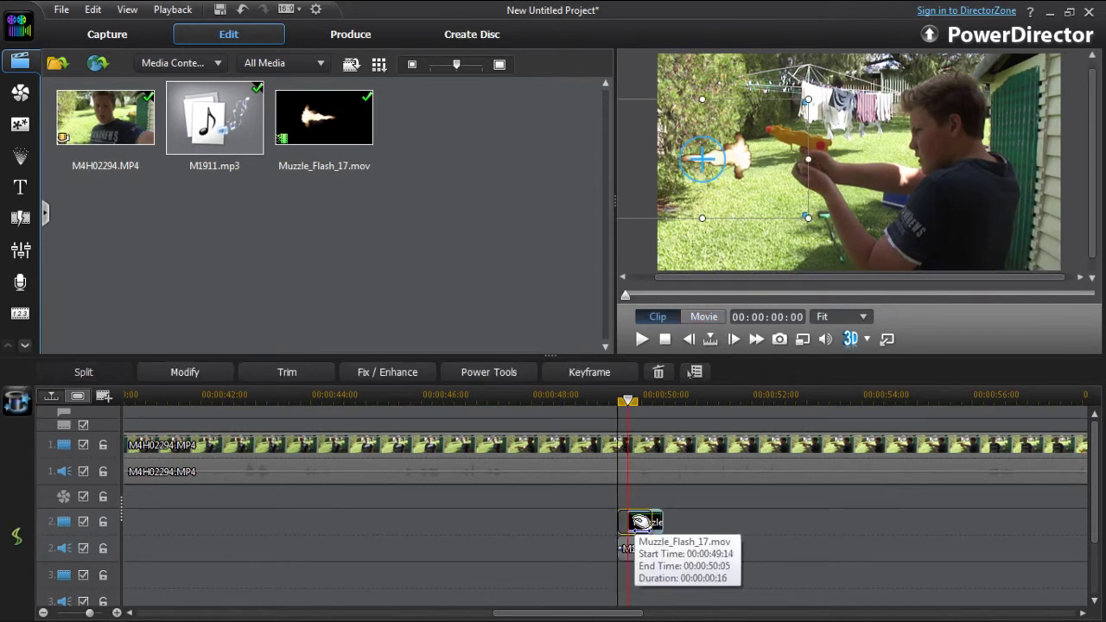
pyautogui.moveTo(622, 395); pyautogui.dragTo(1001, 385)
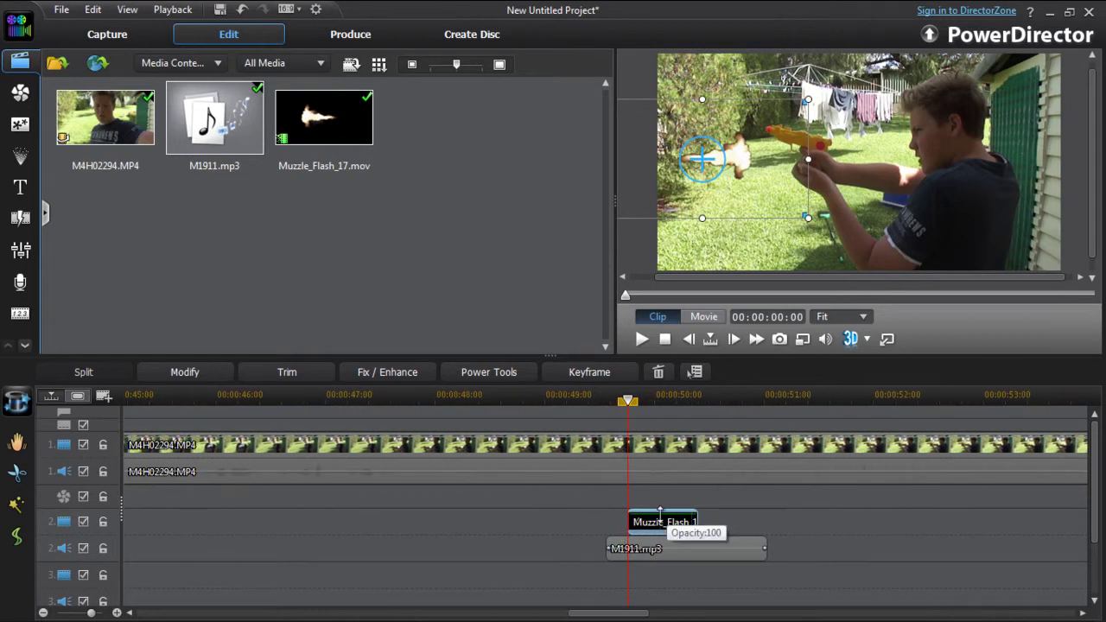
pyautogui.moveTo(662, 524); pyautogui.dragTo(649, 526)
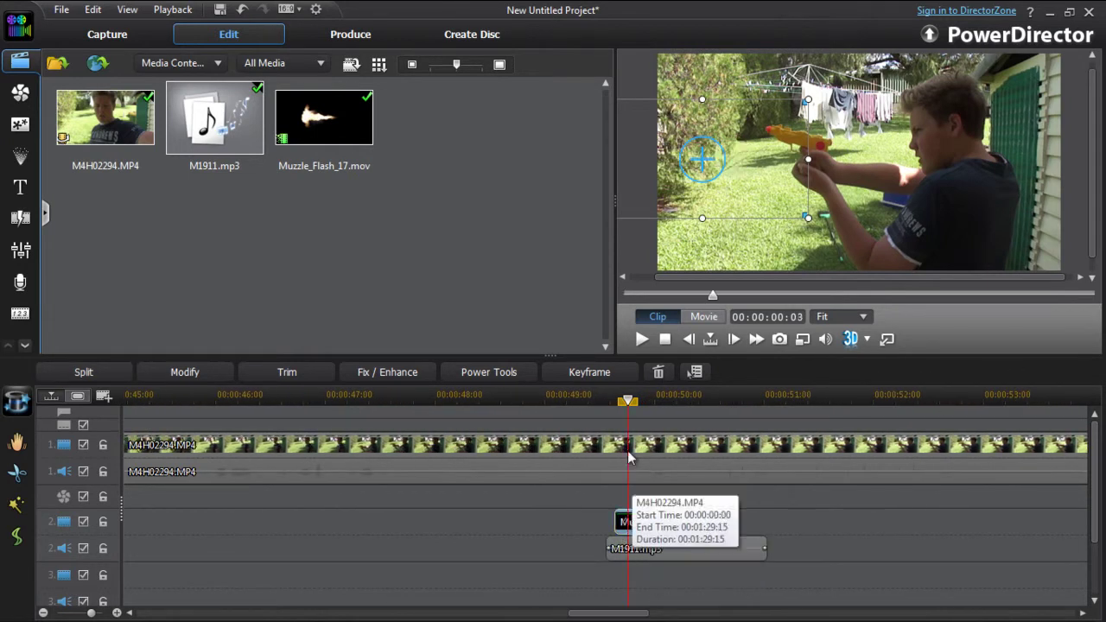
pyautogui.click(626, 402)
pyautogui.moveTo(626, 403); pyautogui.dragTo(596, 402)
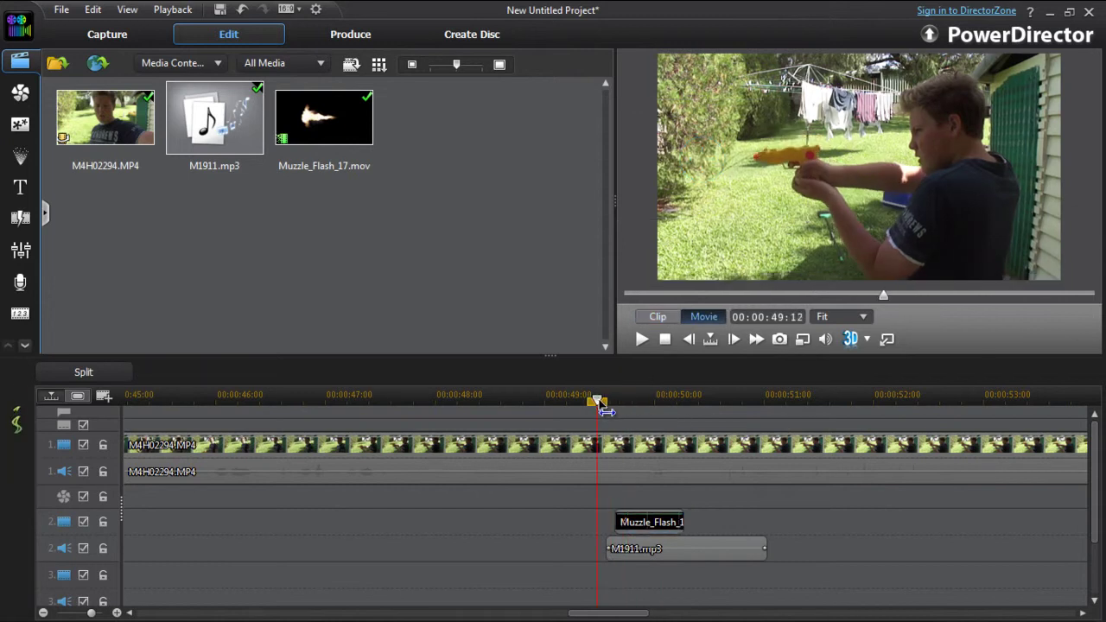
pyautogui.click(605, 445)
pyautogui.click(642, 339)
pyautogui.click(642, 339)
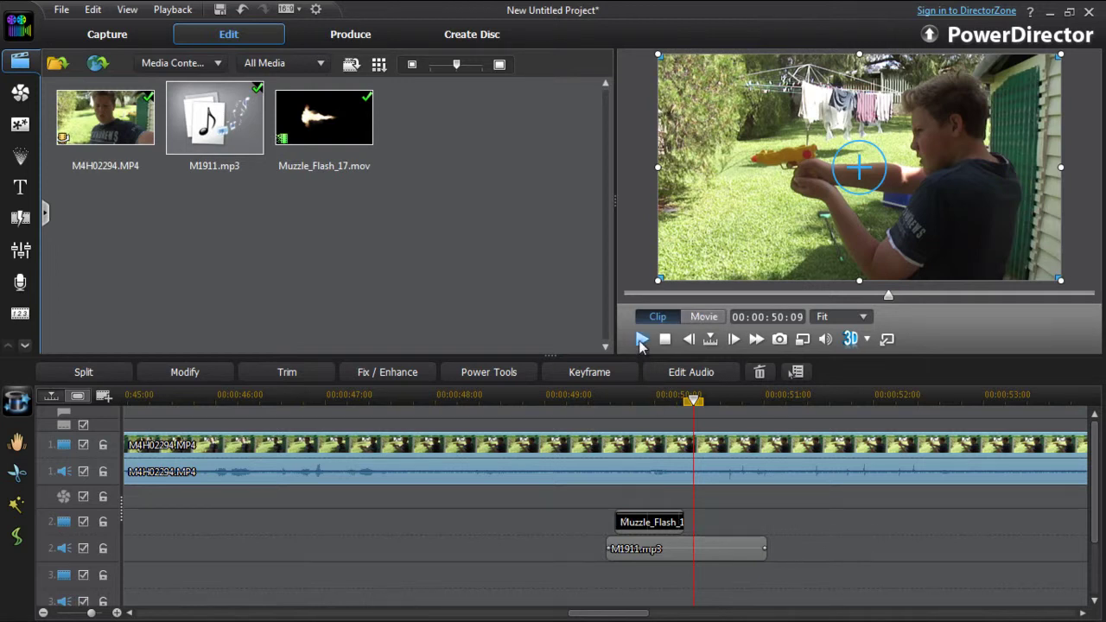
pyautogui.click(641, 341)
pyautogui.moveTo(898, 300)
pyautogui.mouseDown()
pyautogui.moveTo(908, 299)
pyautogui.moveTo(886, 301)
pyautogui.mouseUp()
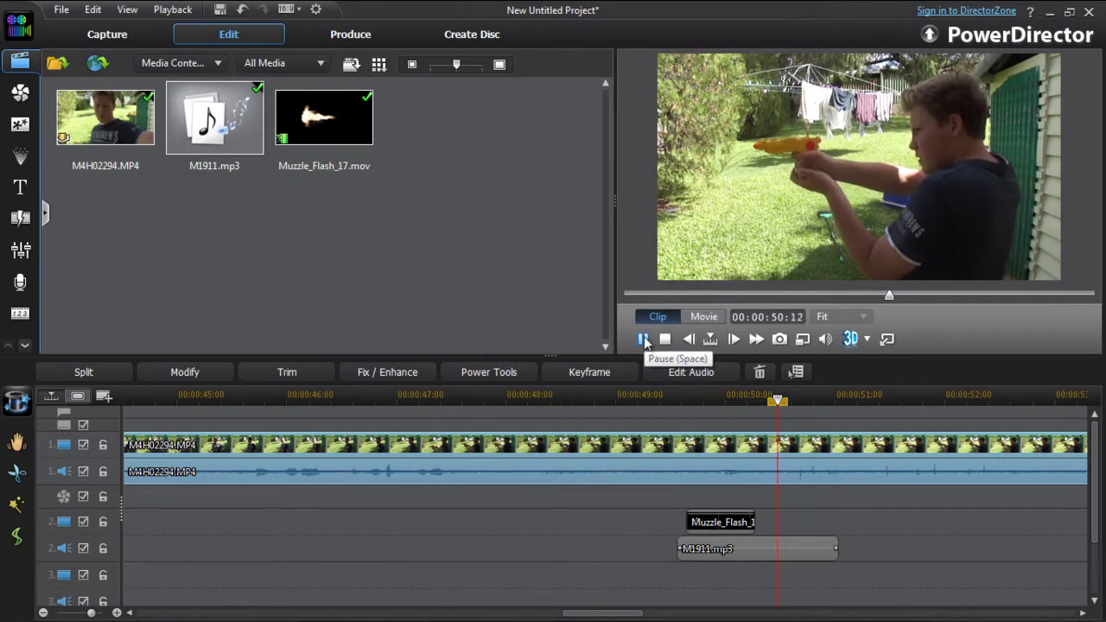
pyautogui.click(644, 339)
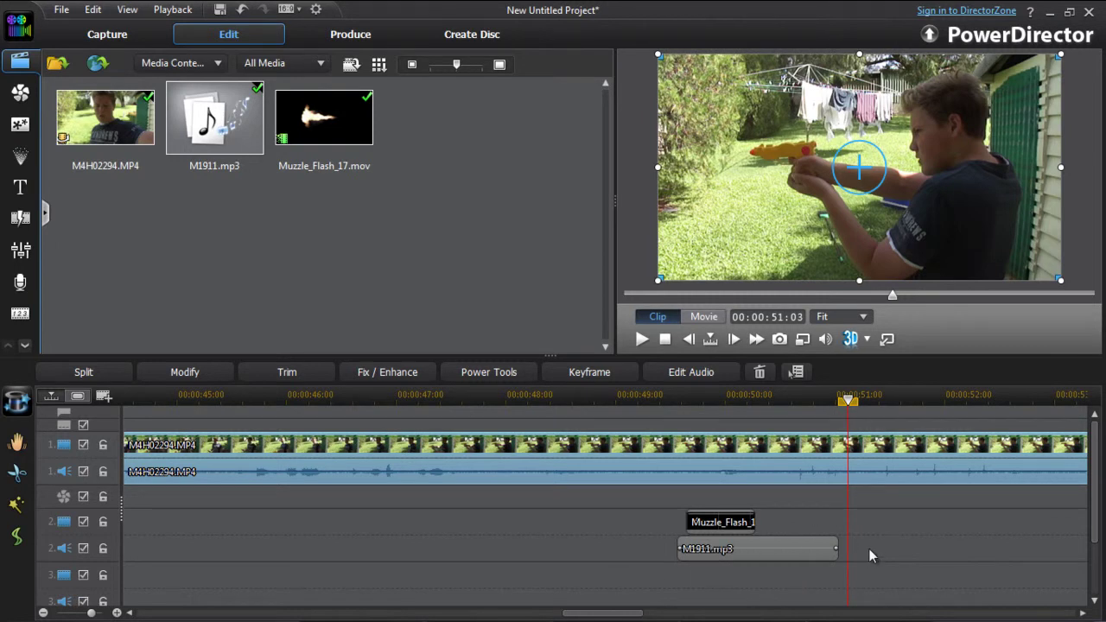
# - Zoom the timeline out and replay the first shot from just before the flash
pyautogui.moveTo(916, 395); pyautogui.dragTo(415, 398)
pyautogui.scroll(-3, 878, 565)
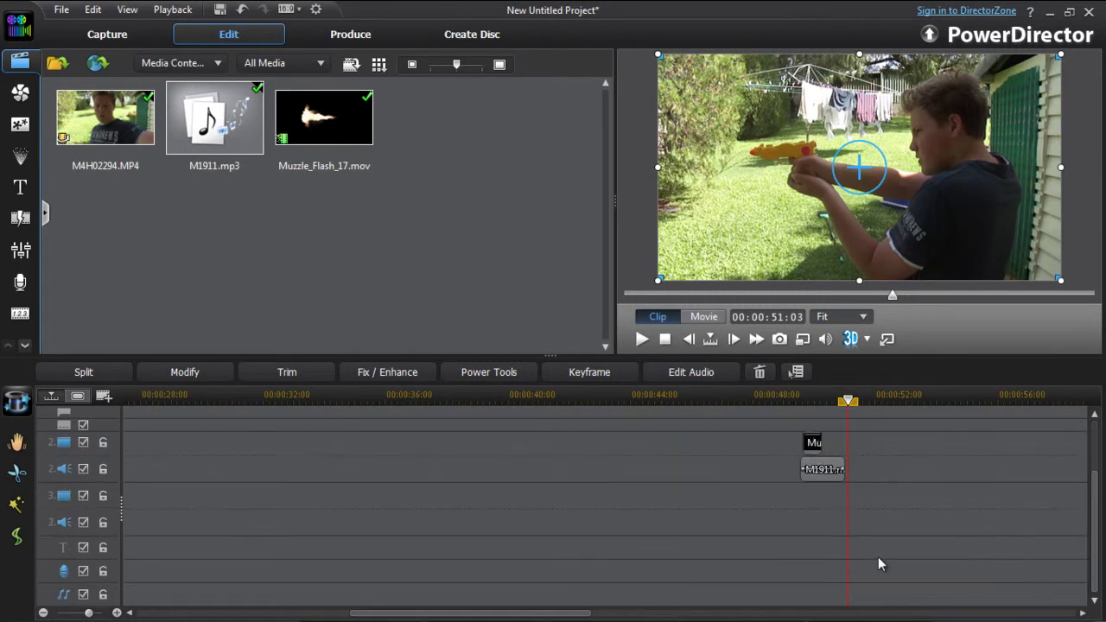
pyautogui.moveTo(1093, 489); pyautogui.dragTo(1091, 439)
pyautogui.moveTo(848, 402); pyautogui.dragTo(792, 404)
pyautogui.click(642, 340)
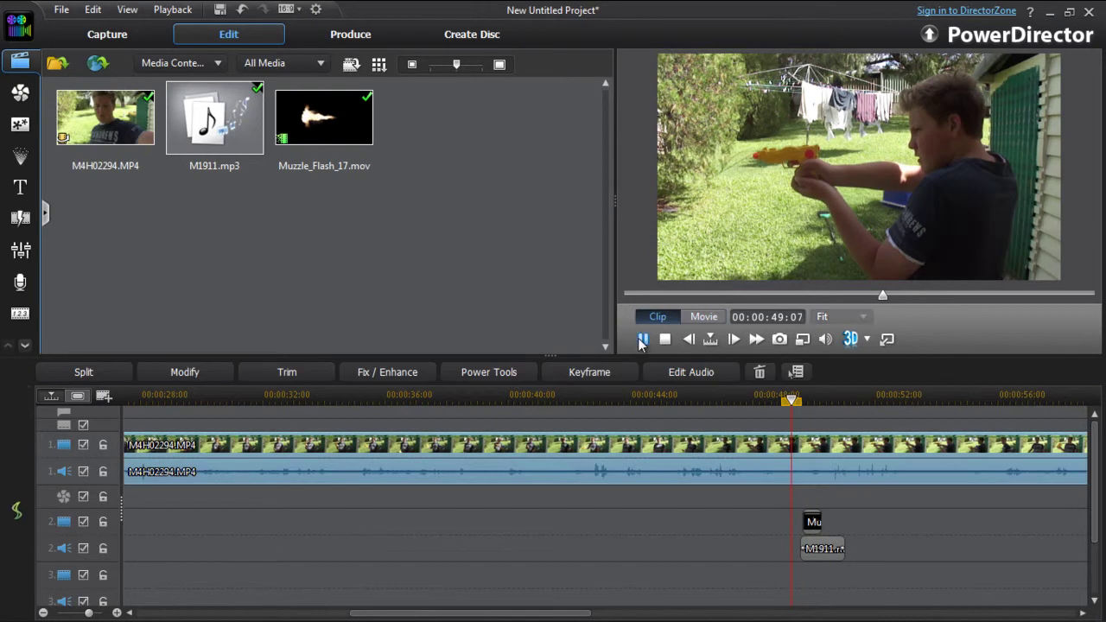
pyautogui.click(642, 340)
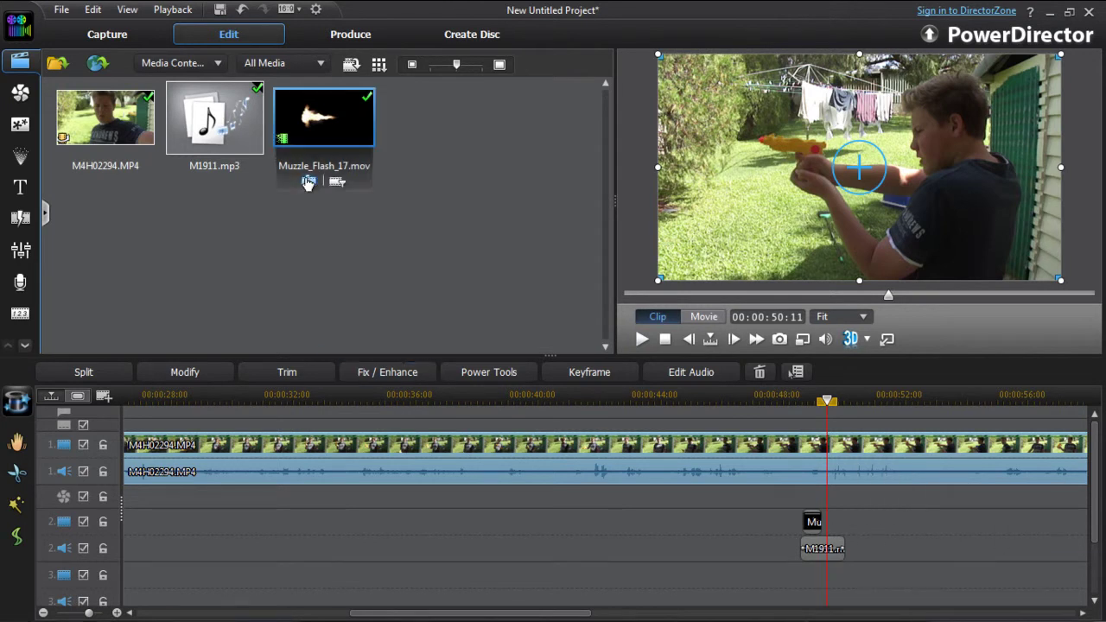
# - Add a second M1911.mp3 to track 3 audio and drop Muzzle_Flash_17.mov onto video track 3
pyautogui.moveTo(223, 122); pyautogui.dragTo(832, 560)
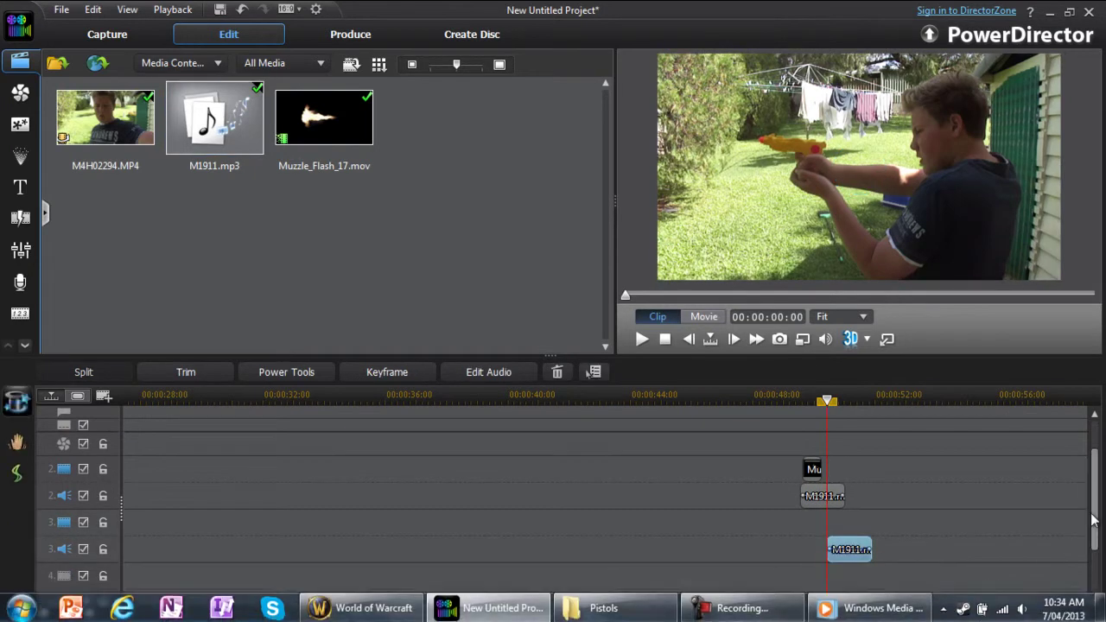
pyautogui.scroll(2, 1089, 498)
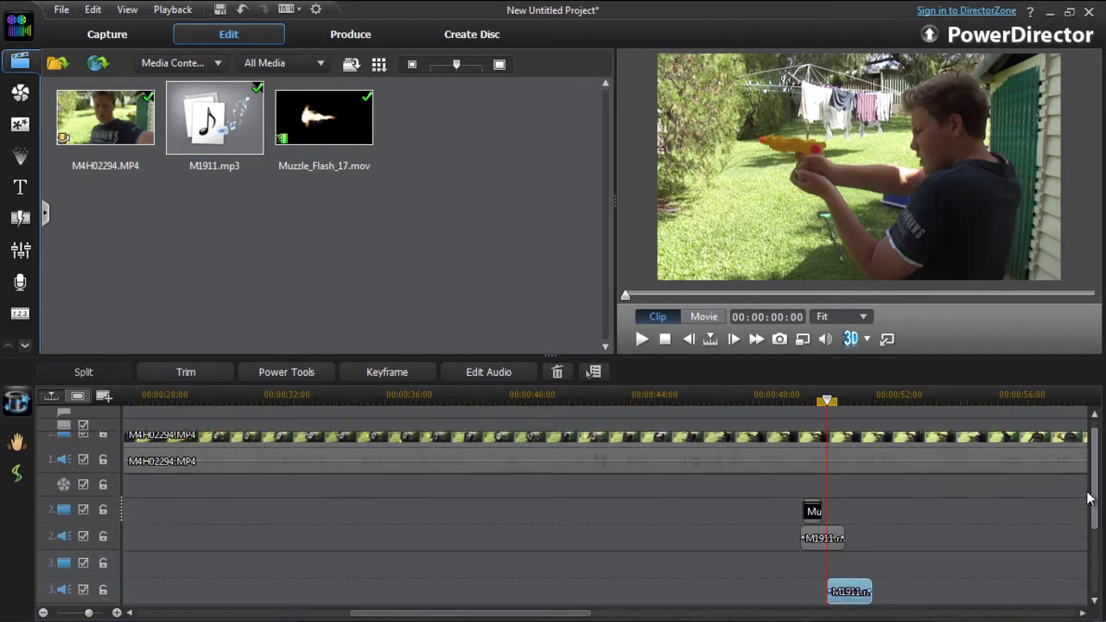
pyautogui.scroll(-1, 1087, 505)
pyautogui.moveTo(315, 143); pyautogui.dragTo(830, 556)
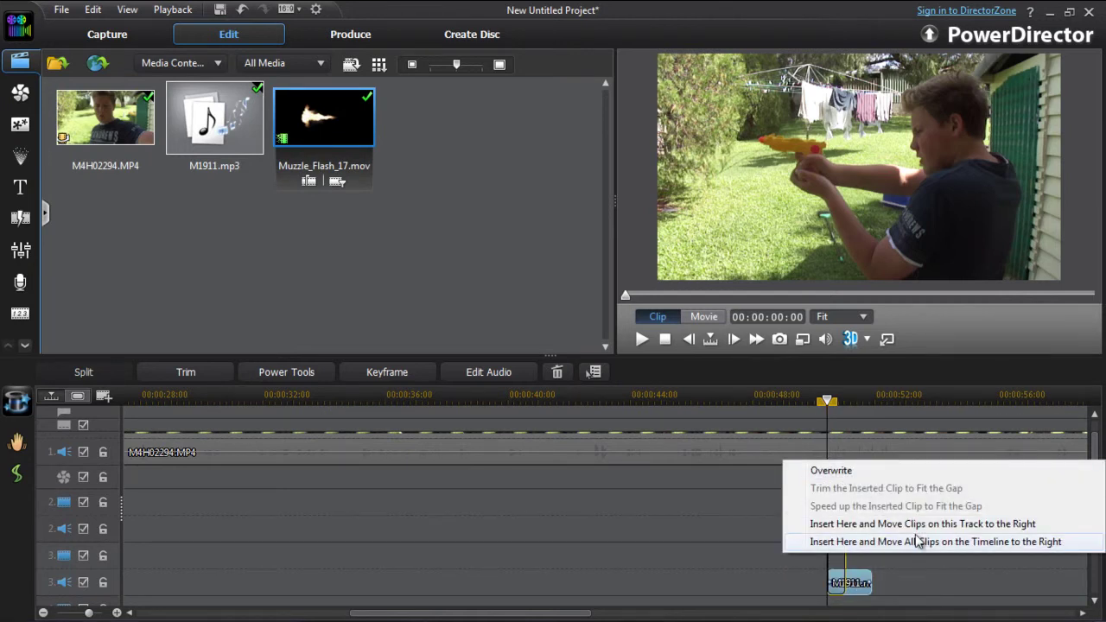
# - Put Muzzle_Flash_17.mov on video track 3, undoing an overwrite that cut the gunshot
pyautogui.click(876, 474)
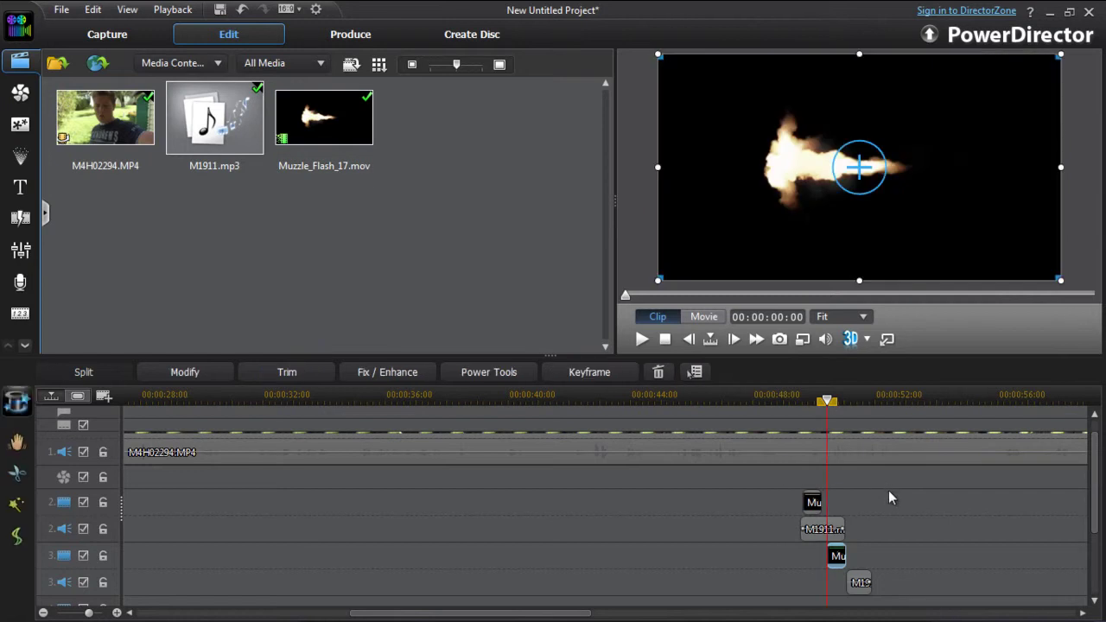
pyautogui.hotkey('ctrl', 'z')
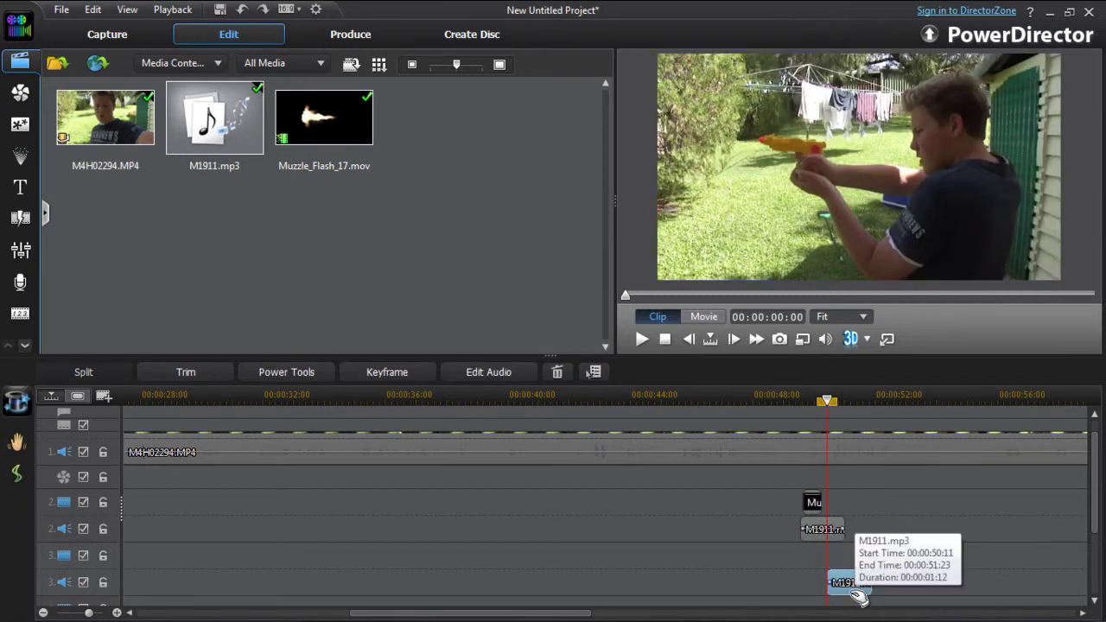
pyautogui.moveTo(358, 136); pyautogui.dragTo(686, 558)
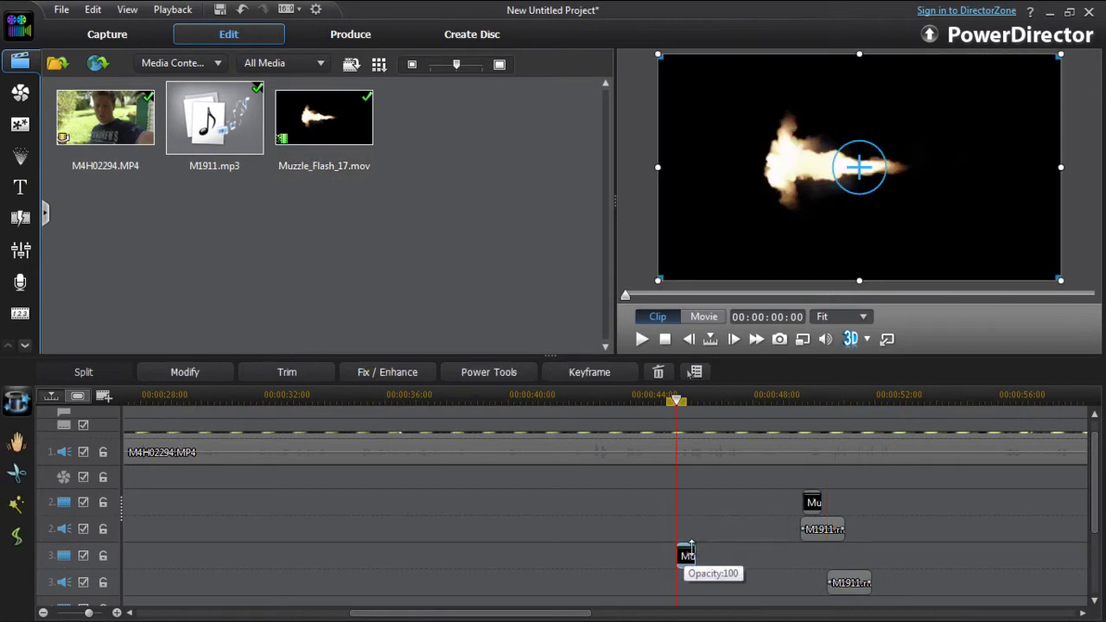
# - Align the flash with the second gunshot and shrink it onto the toy gun's barrel
pyautogui.moveTo(685, 552); pyautogui.dragTo(845, 570)
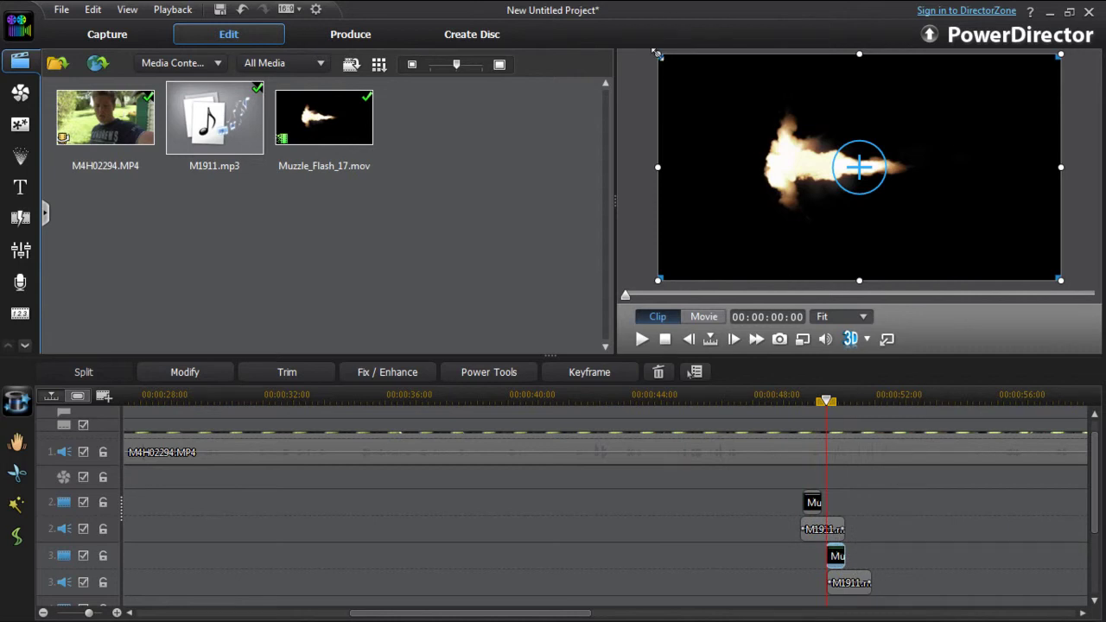
pyautogui.moveTo(656, 54); pyautogui.dragTo(890, 184)
pyautogui.moveTo(914, 239); pyautogui.dragTo(725, 161)
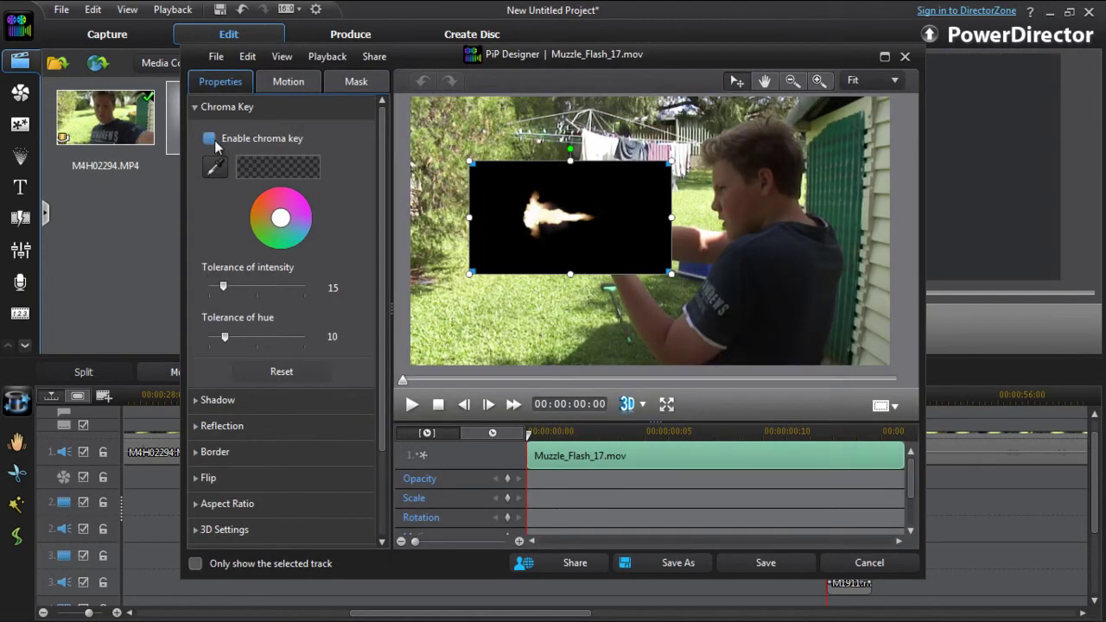
# - Enable Chroma Key on the second flash and flip it left to right
pyautogui.click(212, 140)
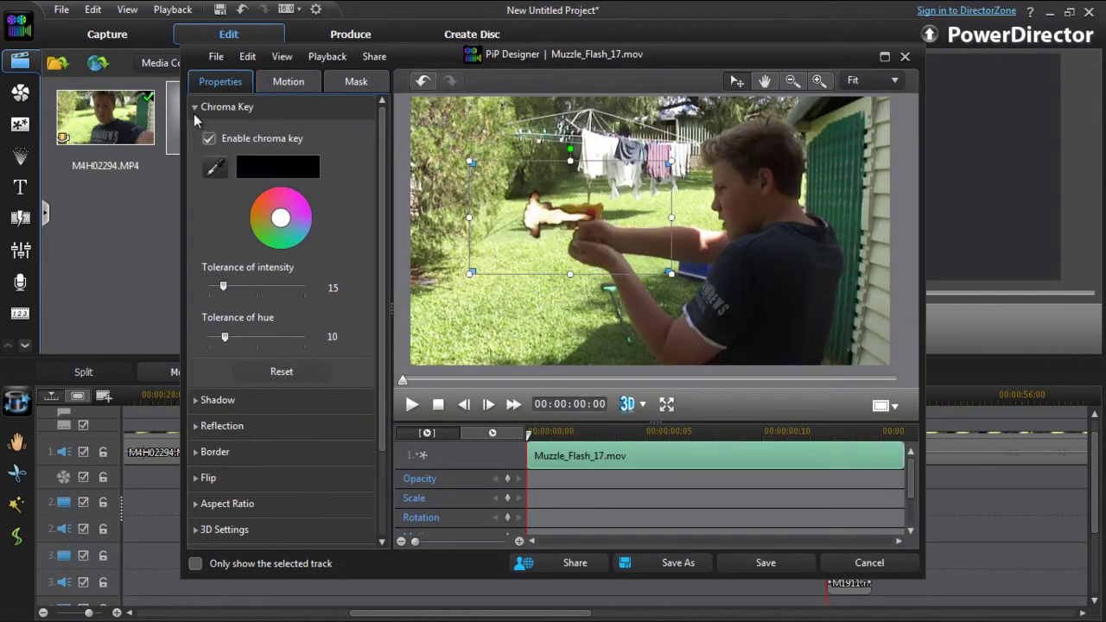
pyautogui.click(208, 243)
pyautogui.click(225, 289)
pyautogui.moveTo(598, 222); pyautogui.dragTo(519, 229)
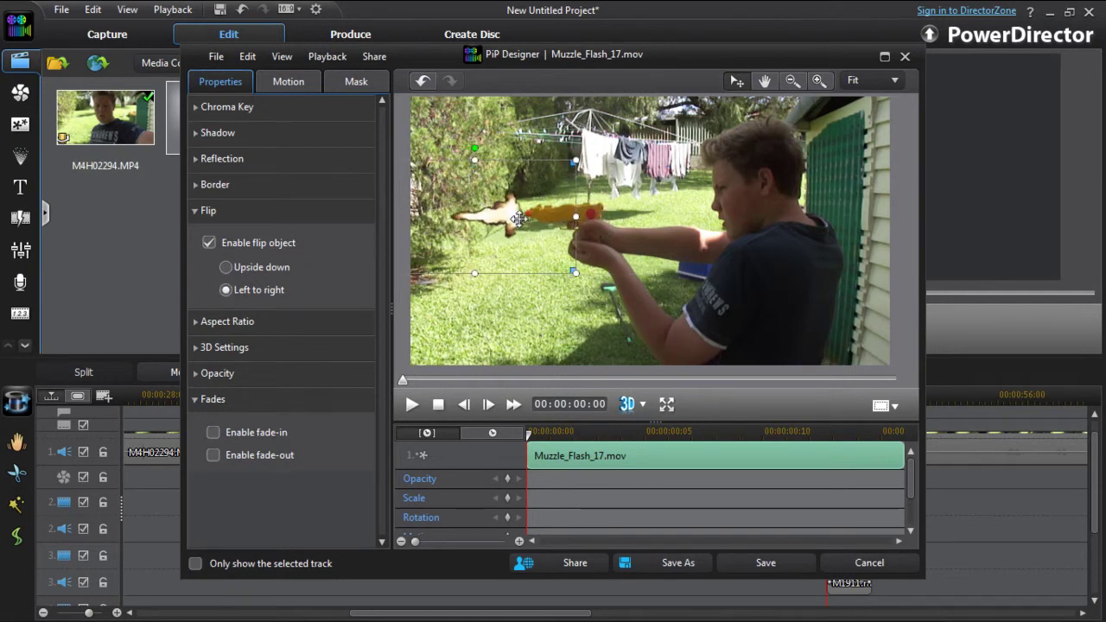
pyautogui.click(199, 210)
# - Raise the chroma key tolerances to intensity 51 and hue 60, then save
pyautogui.click(200, 107)
pyautogui.moveTo(231, 293); pyautogui.dragTo(263, 295)
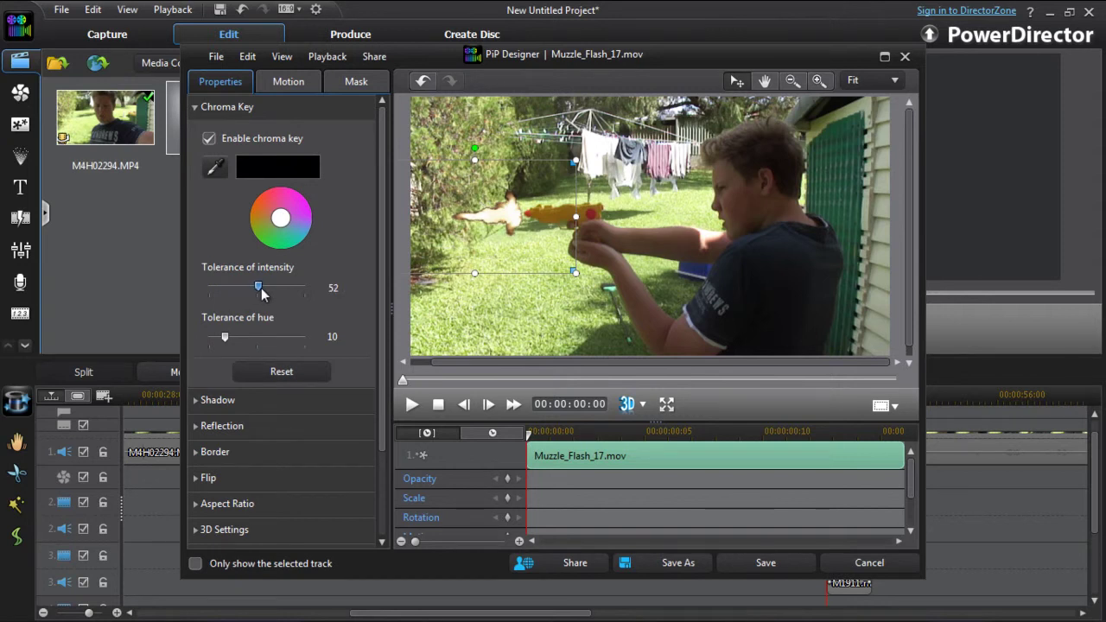
pyautogui.moveTo(227, 336); pyautogui.dragTo(361, 339)
pyautogui.click(766, 563)
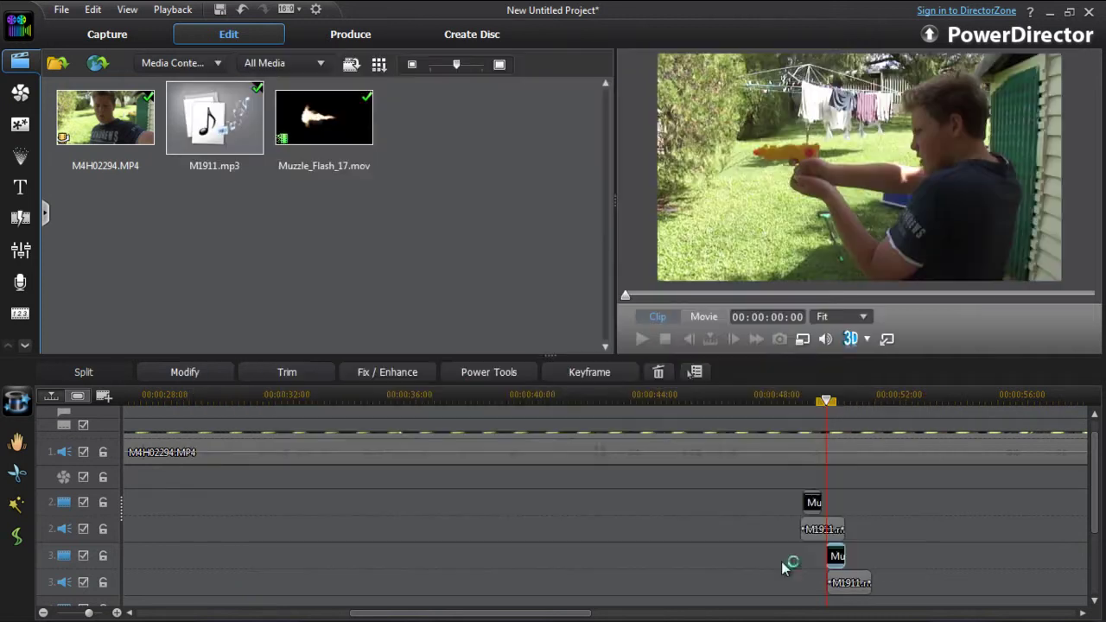